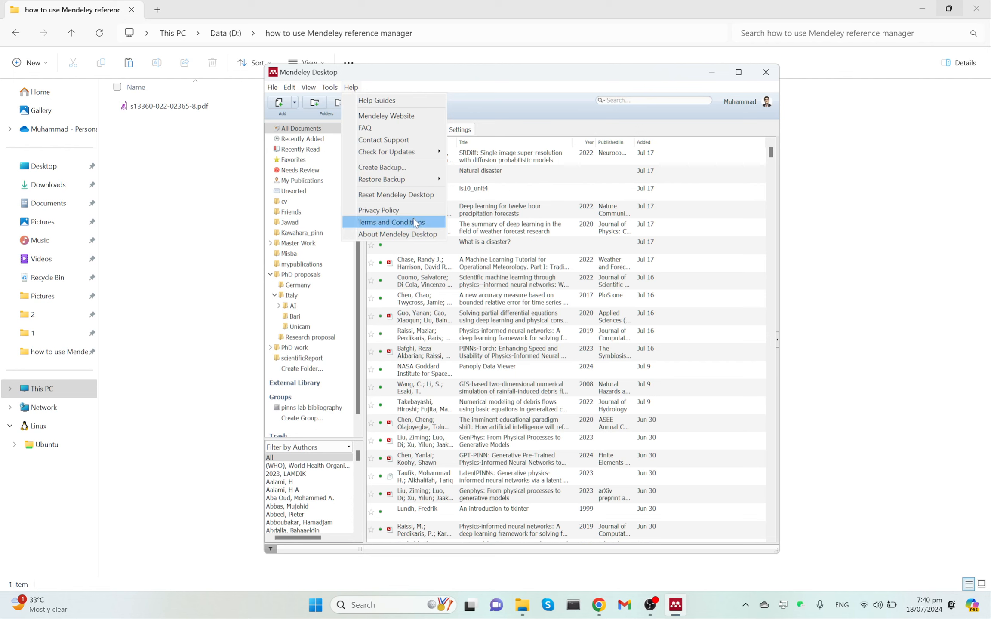
View the version information of Mendeley Desktop, close it and return to the file folder
left_click(417, 236)
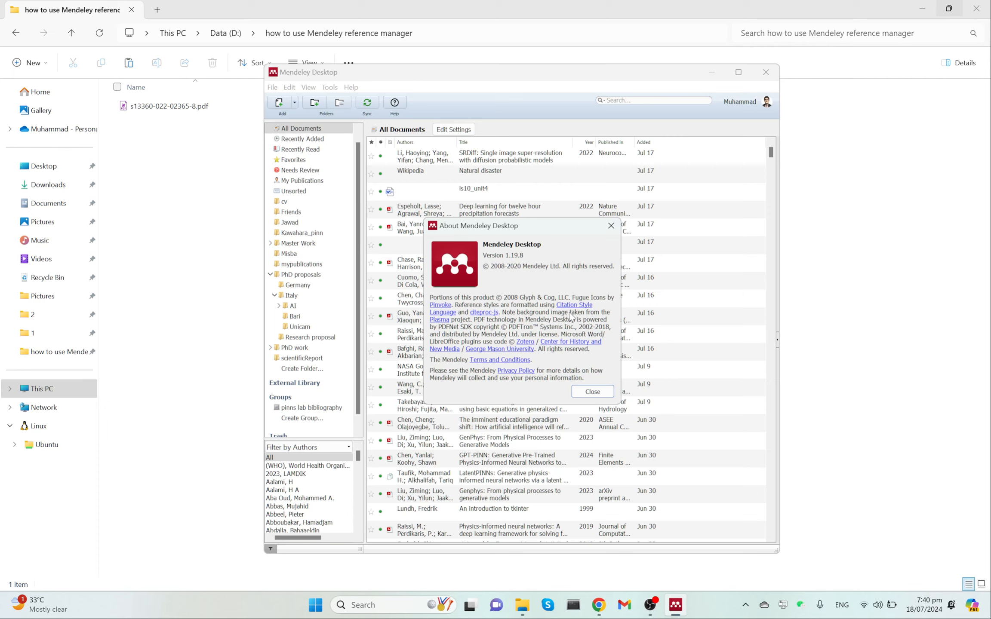
left_click(597, 393)
left_click(831, 265)
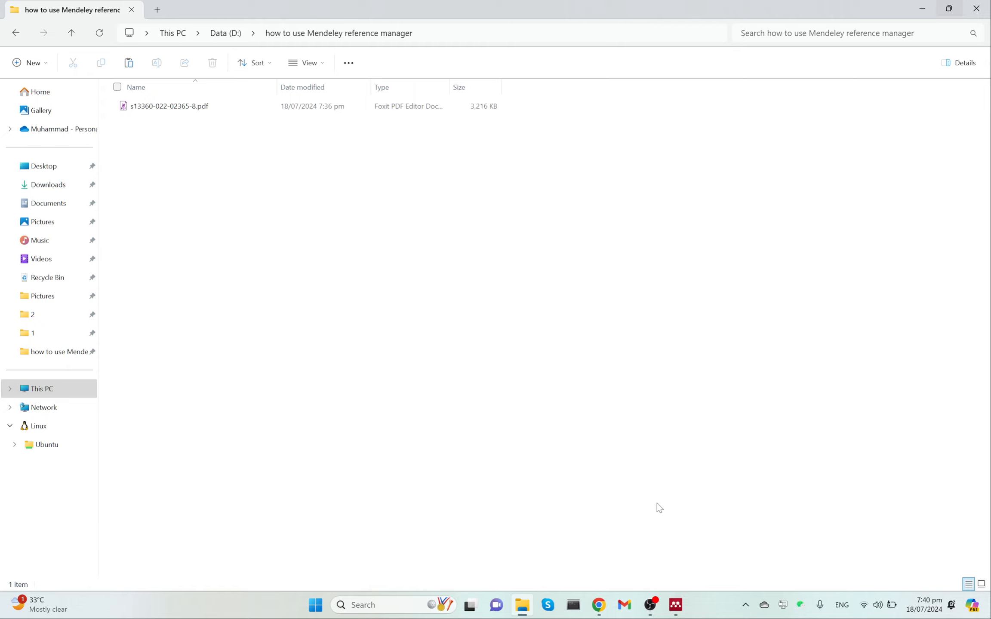
left_click(676, 605)
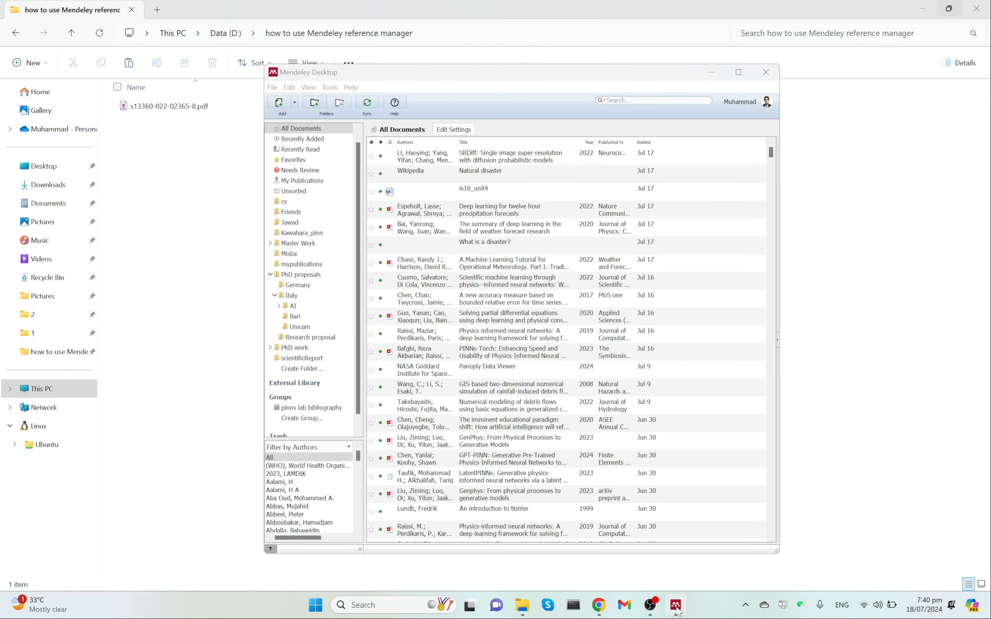
left_click(676, 607)
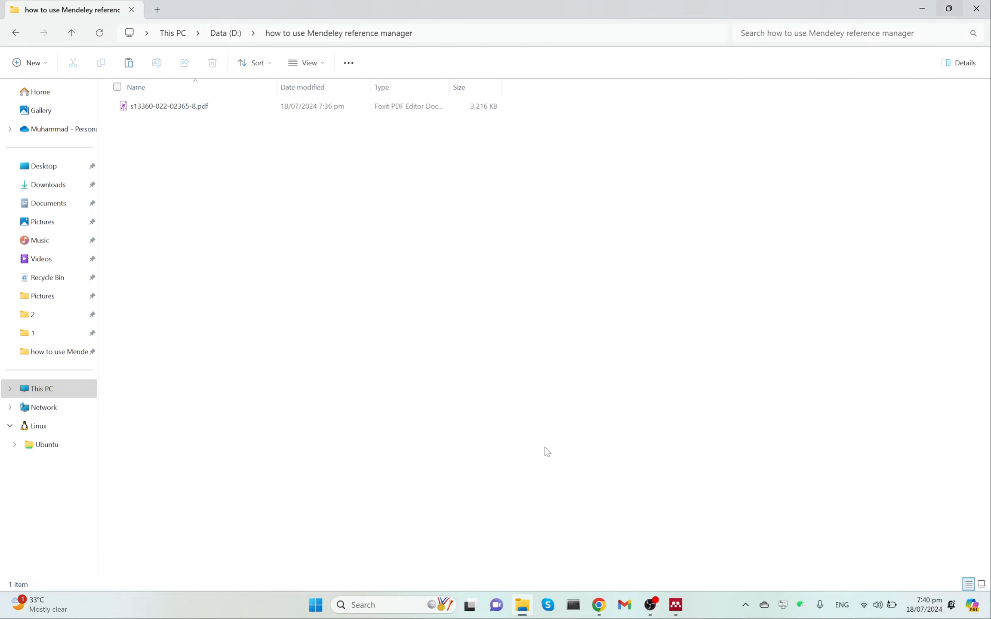
Switch to the Chrome window with the optimal control article, open a new tab and close the article's tab
mouse_move(605, 600)
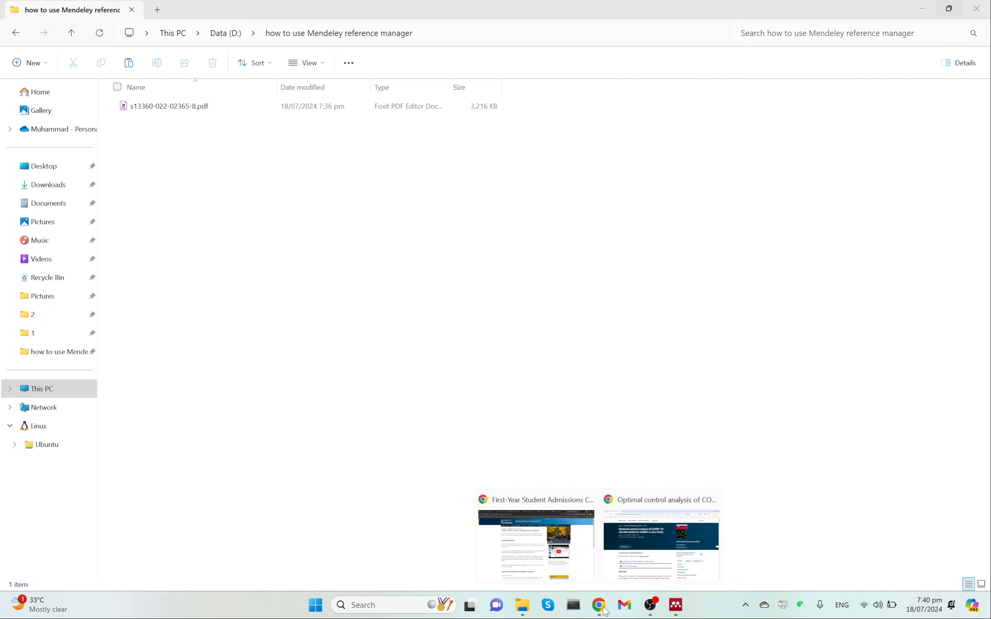
left_click(659, 544)
left_click(170, 12)
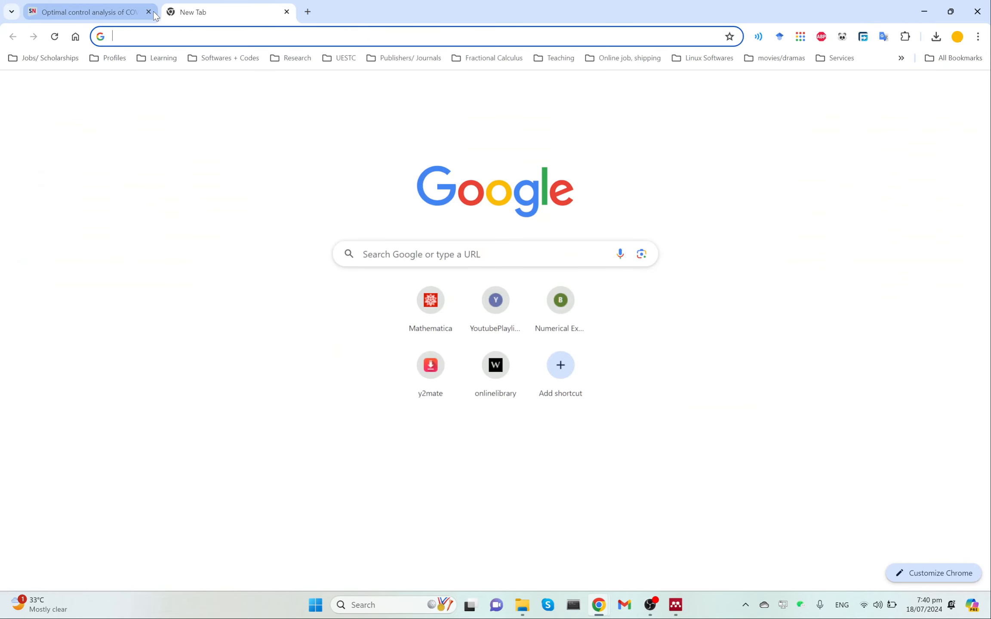
left_click(148, 11)
Search Google for "microsoft cite in word"
left_click(193, 36)
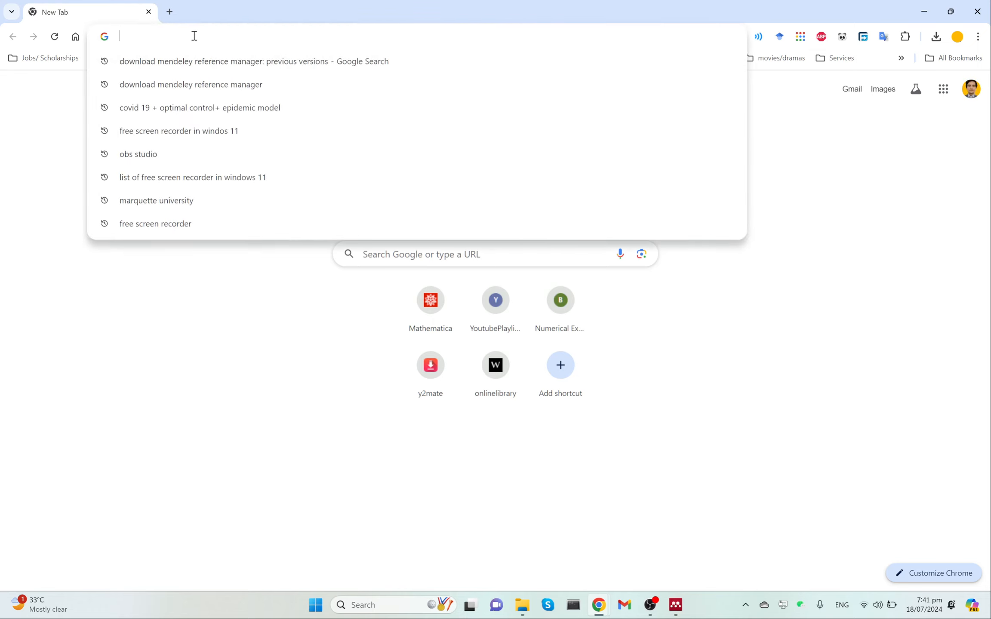
type("micro")
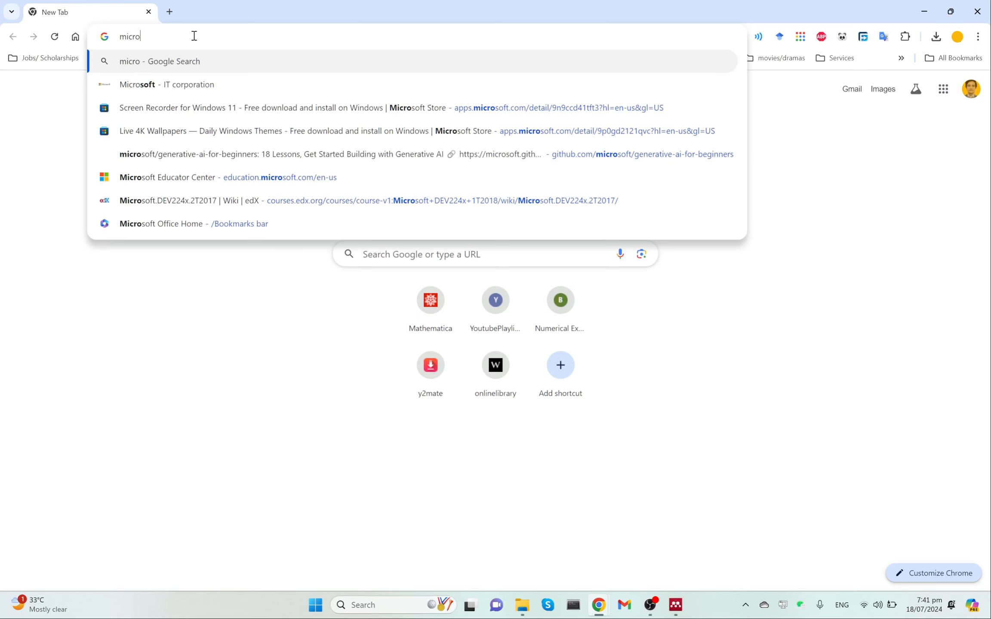
type("soft cite")
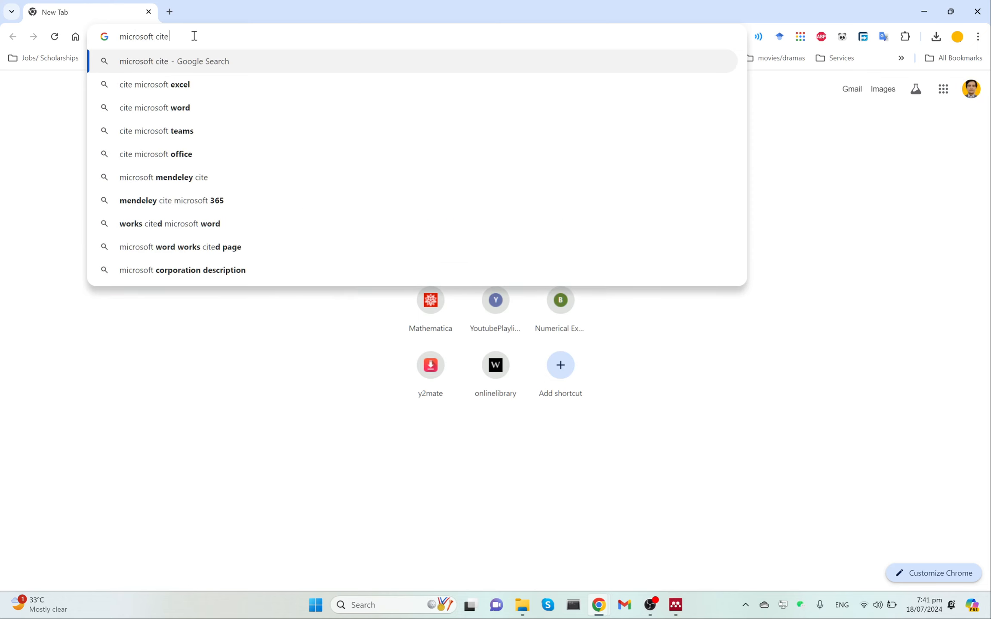
type(" in word")
key("Return")
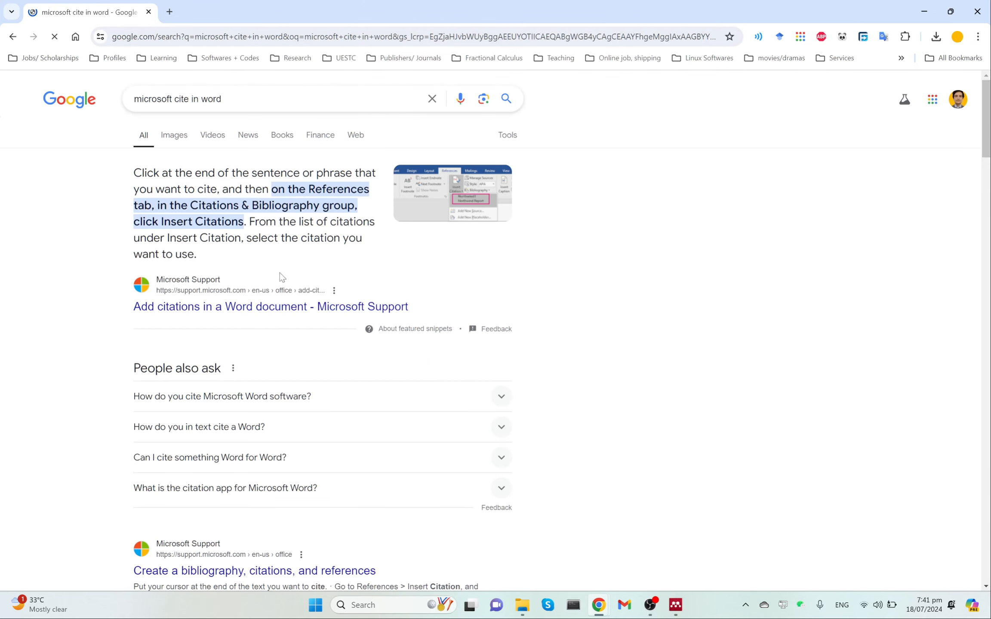
Read the Microsoft Support article on adding citations in a Word document, then return to the search results
left_click(292, 314)
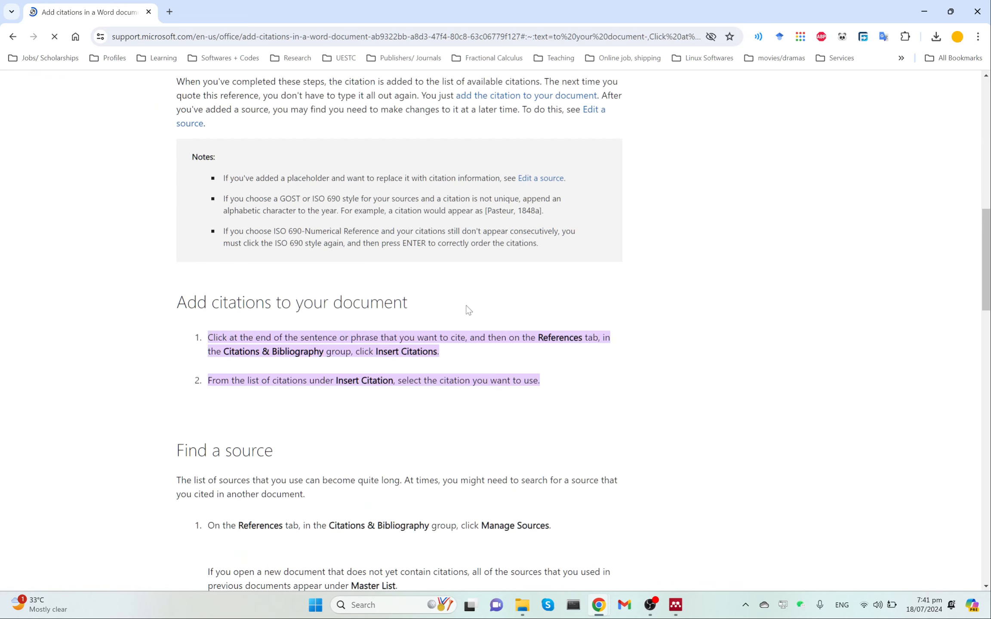
scroll(555, 337, "down", 5)
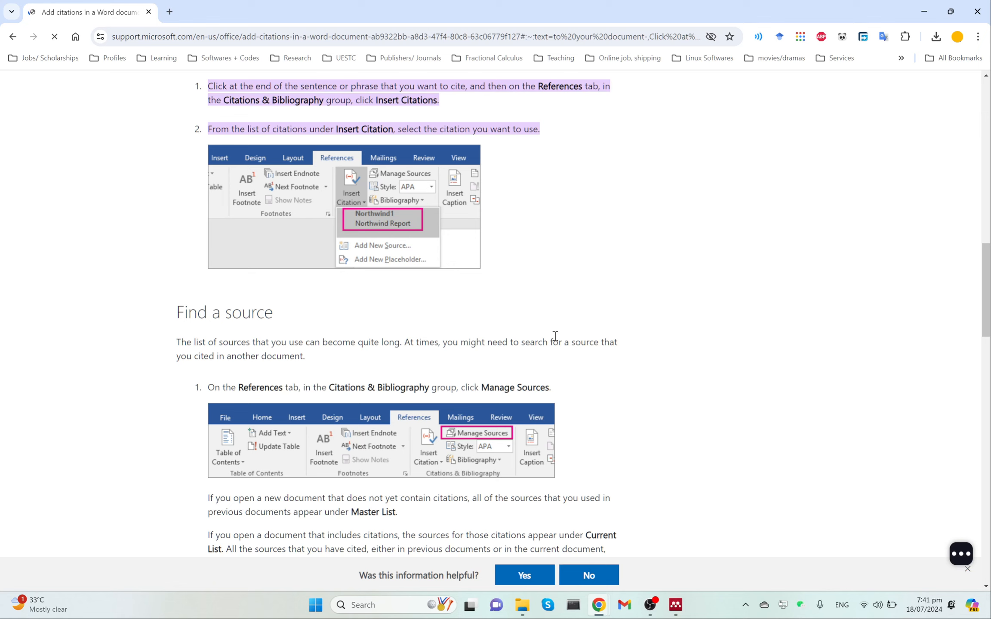
scroll(667, 284, "down", 5)
scroll(666, 284, "down", 5)
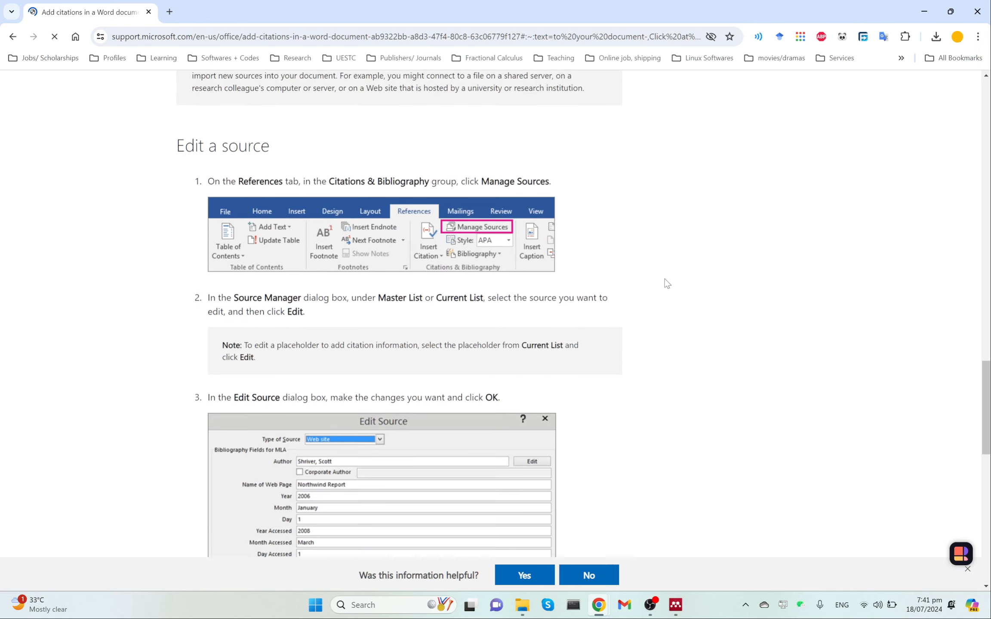
scroll(664, 278, "down", 2)
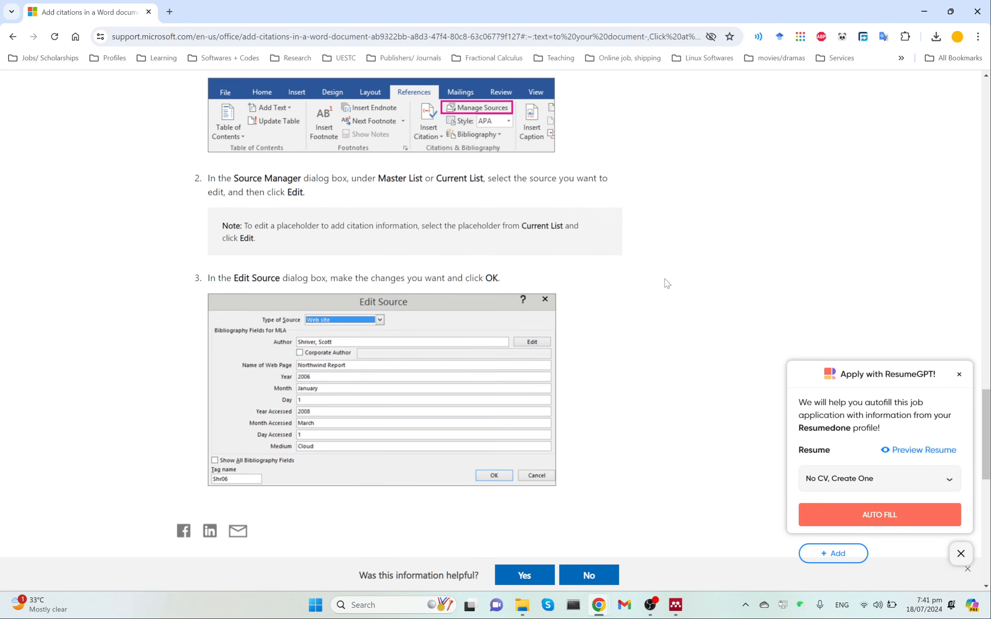
scroll(664, 279, "up", 16)
left_click(12, 36)
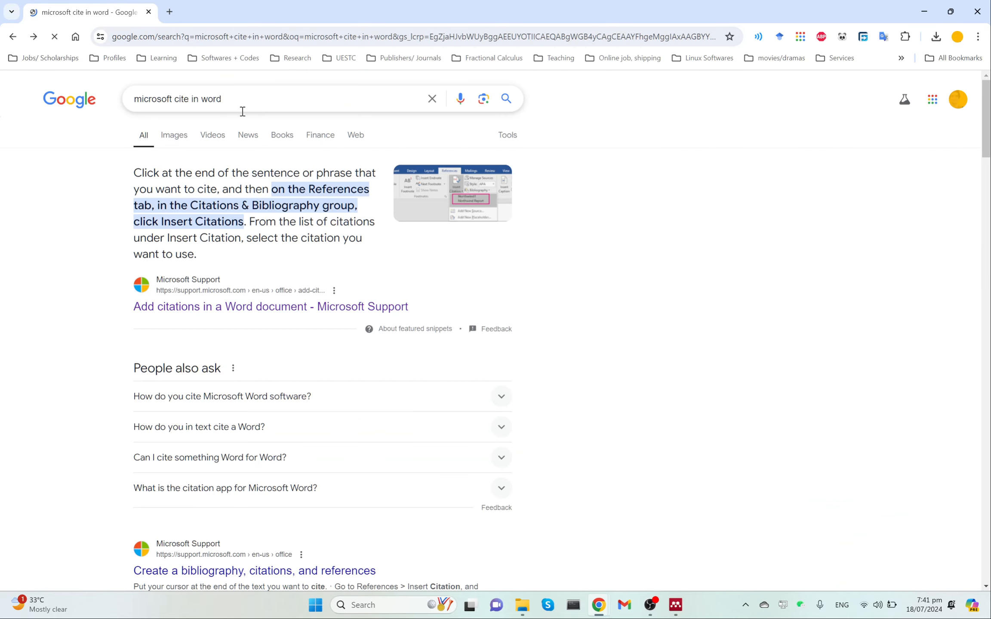
Change the search to "mendeley cite in word", view the Mendeley Cite page on Microsoft AppSource and return to the results
double_click(156, 98)
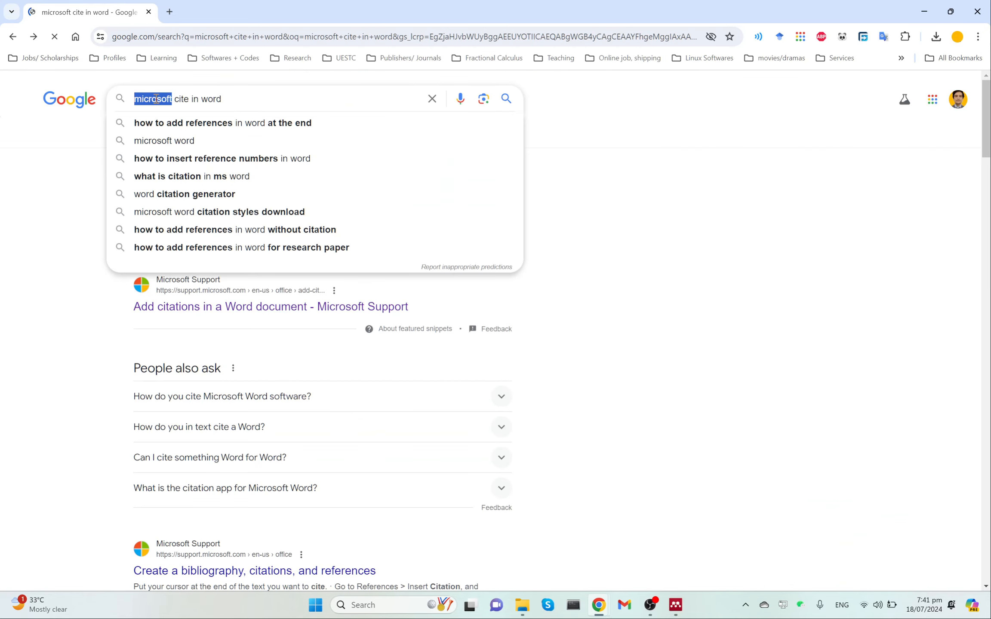
type("mendeley")
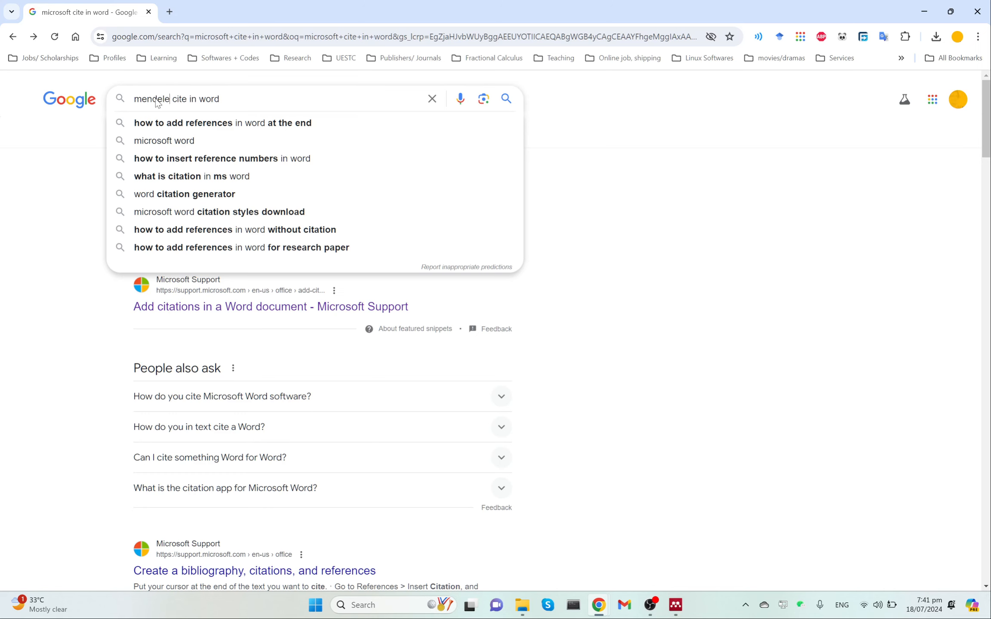
key("Return")
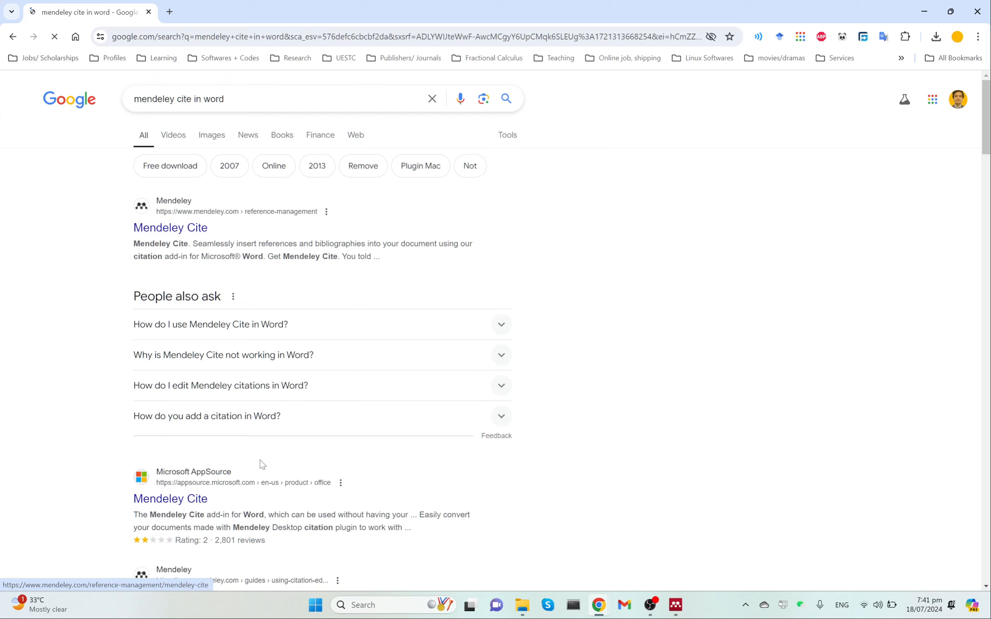
left_click(198, 506)
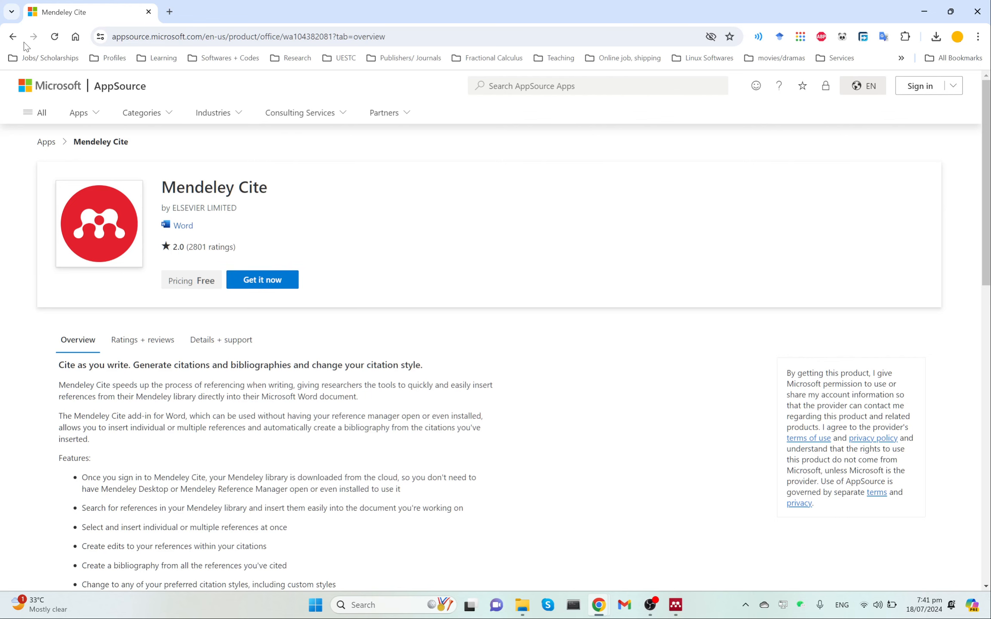
left_click(12, 37)
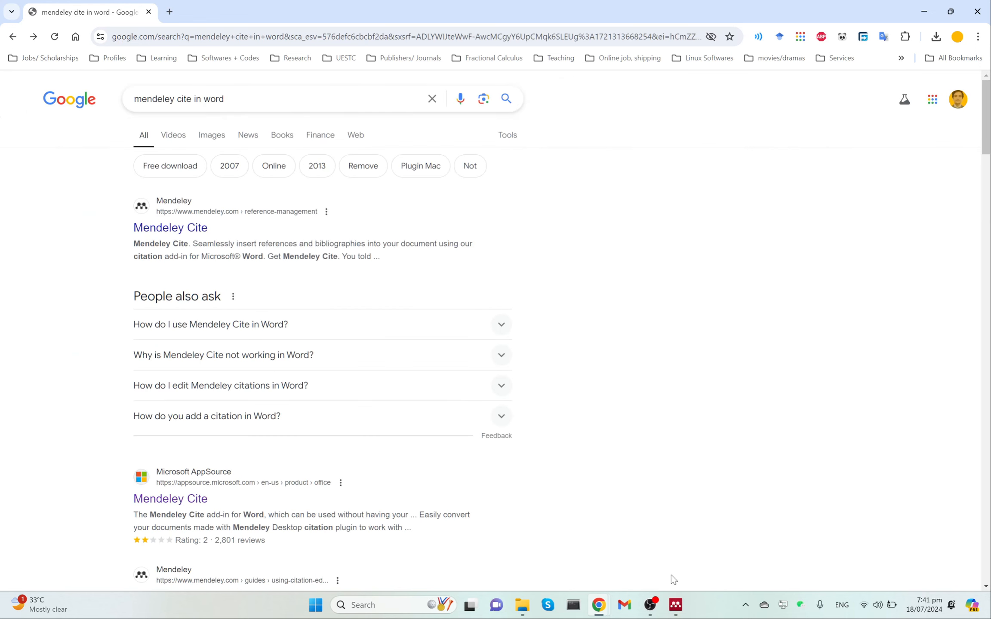
Switch to File Explorer, create a Word document named "test article" in the Mendeley tutorial folder and open it
left_click(523, 605)
right_click(205, 194)
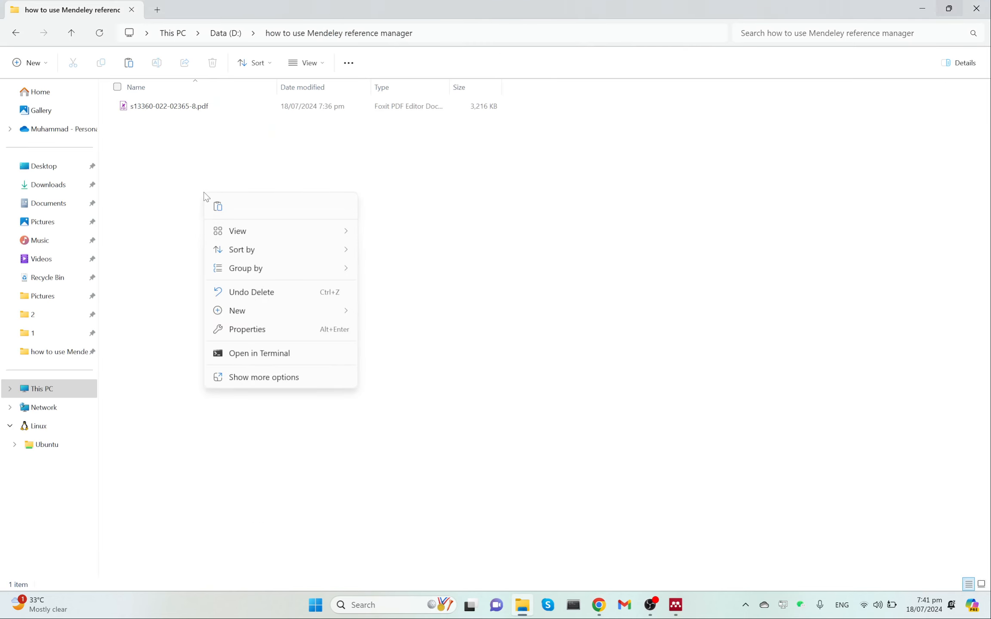
mouse_move(332, 311)
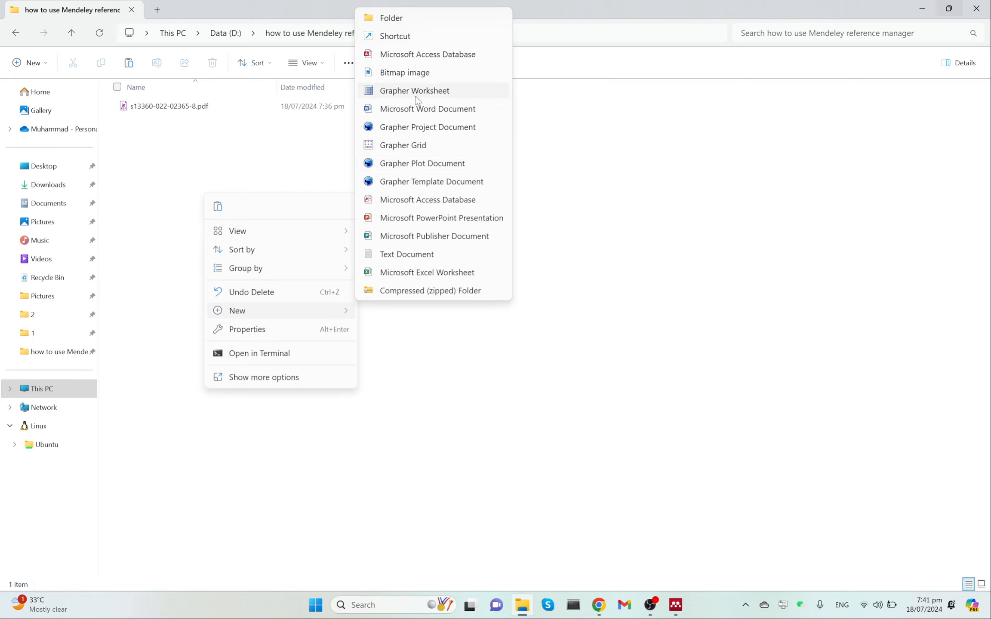
left_click(447, 109)
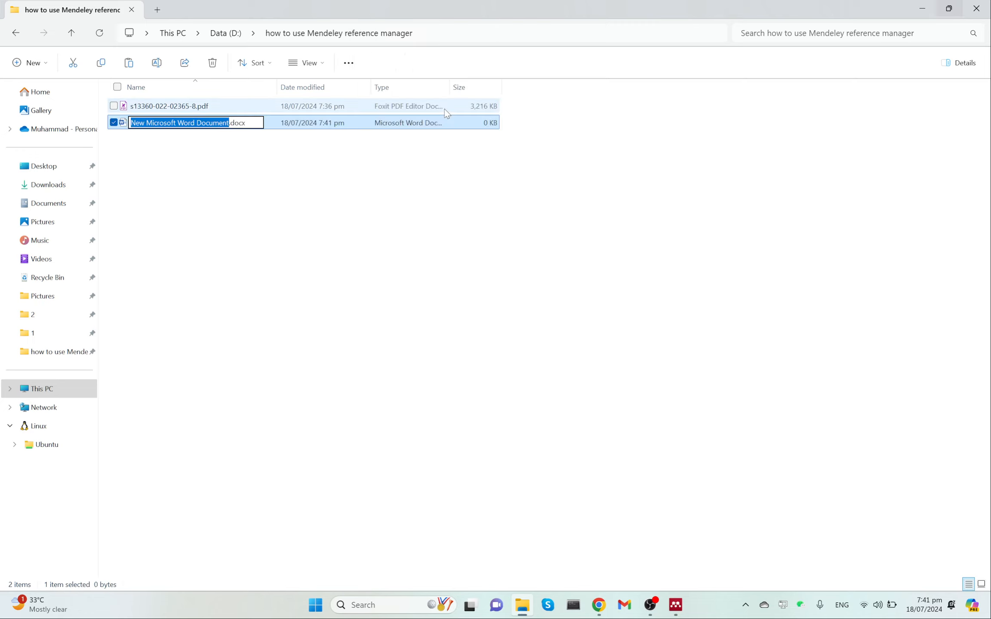
type("test ati")
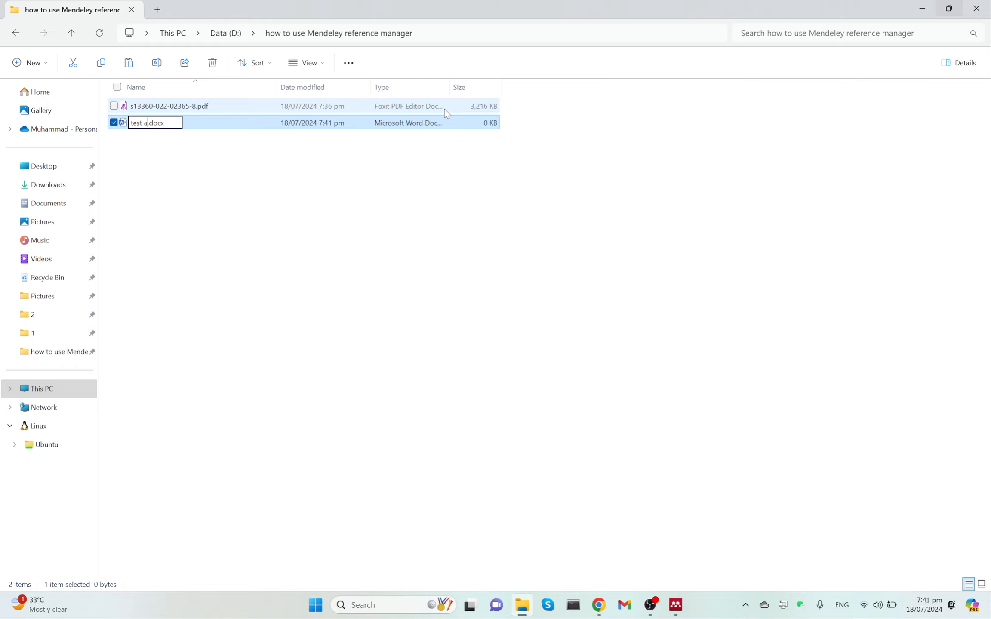
key("BackSpace")
key("BackSpace")
type("rticle")
key("Return")
key("Return")
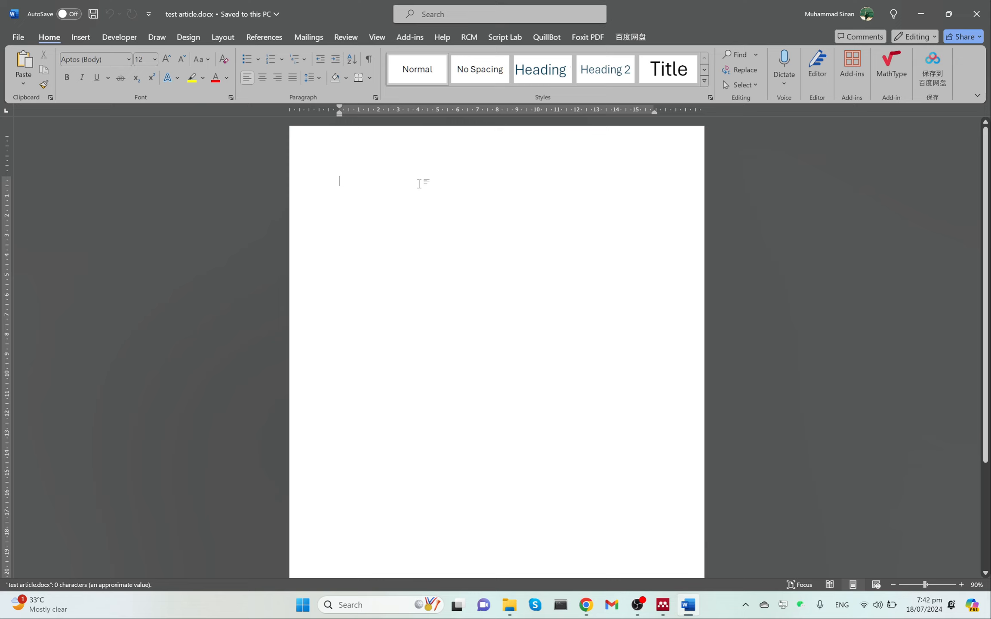
Enter the headings Title, Abstract and Introduction on separate lines of the document
type("Title")
key("Return")
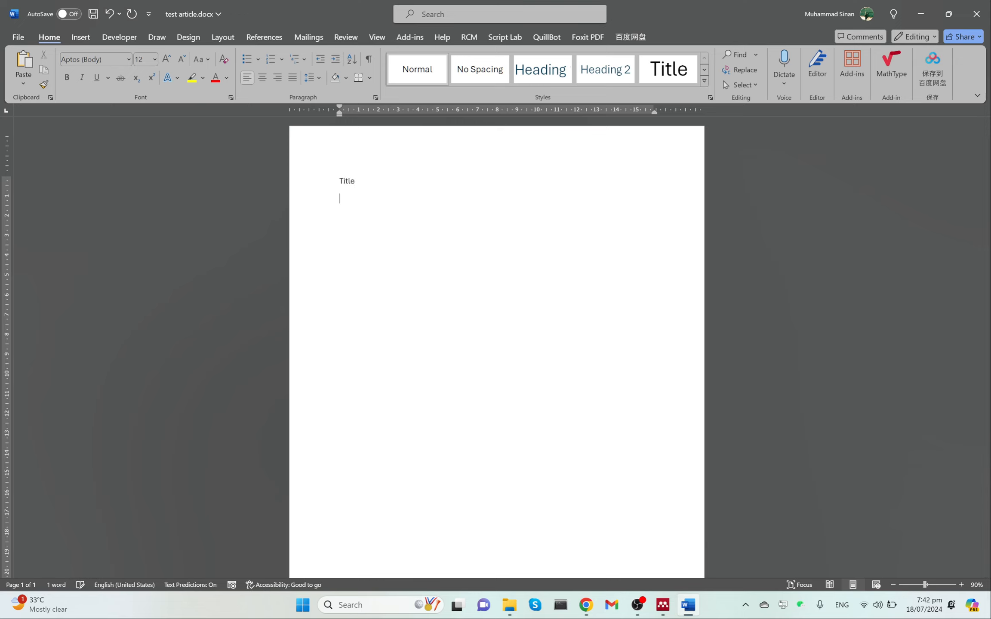
type("abstract")
key("Return")
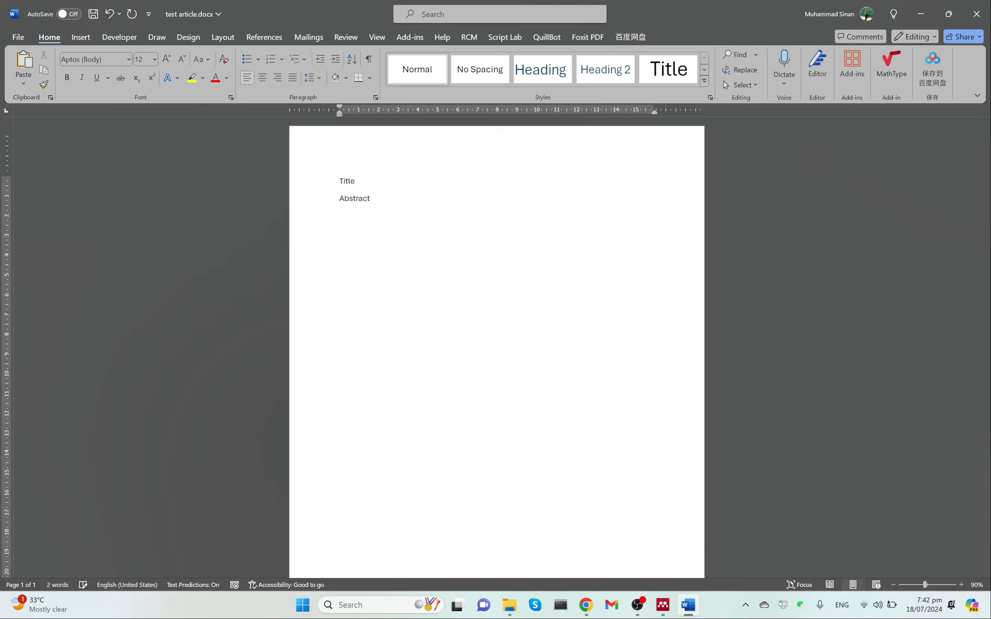
type("introduction")
left_click_drag(747, 8, 810, 104)
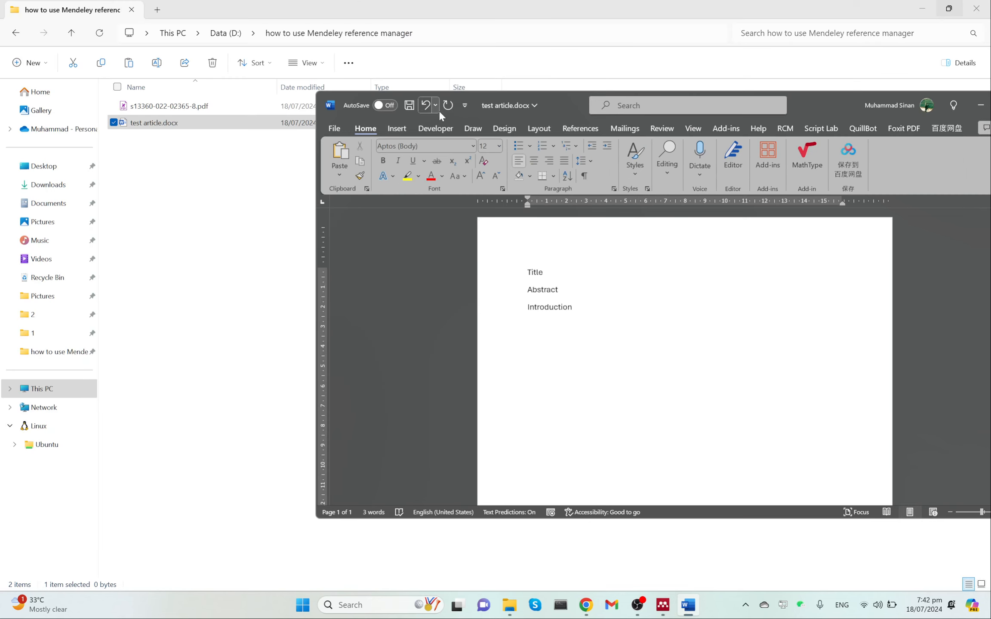
double_click(187, 106)
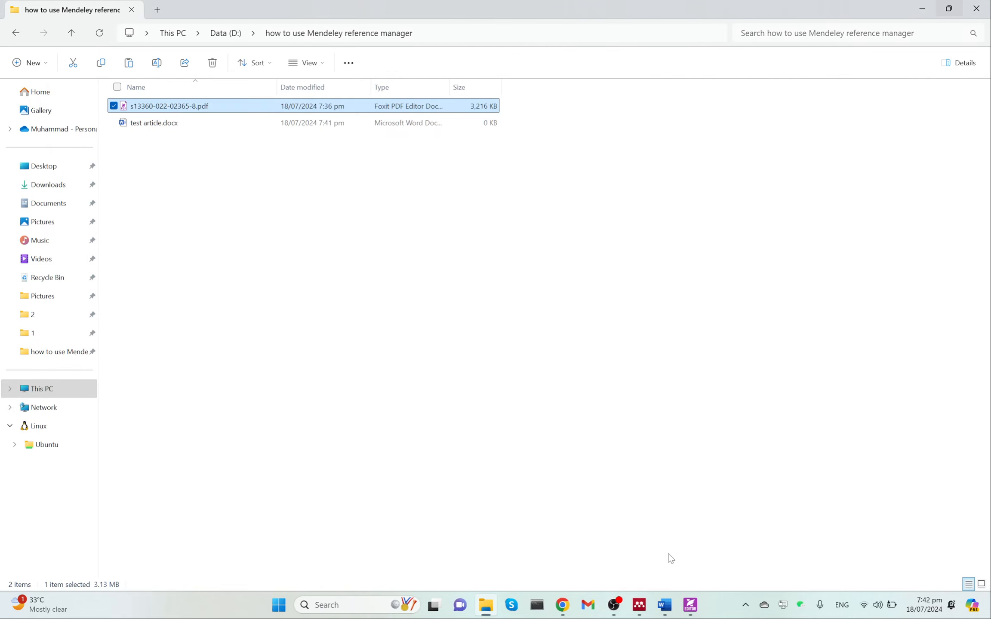
left_click(694, 612)
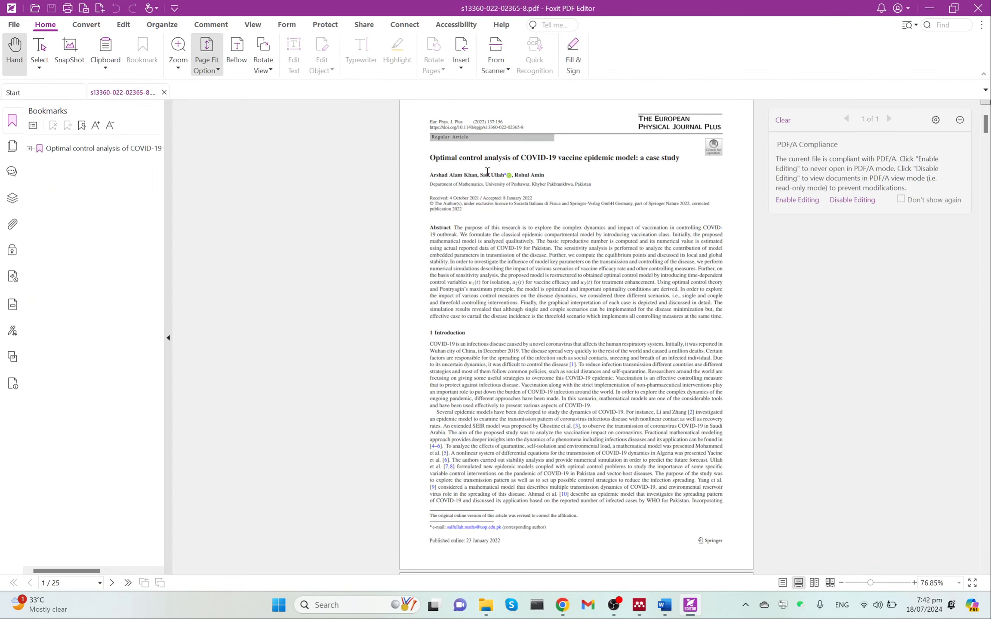
scroll(488, 172, "up", 2, "ctrl")
scroll(608, 188, "up", 1)
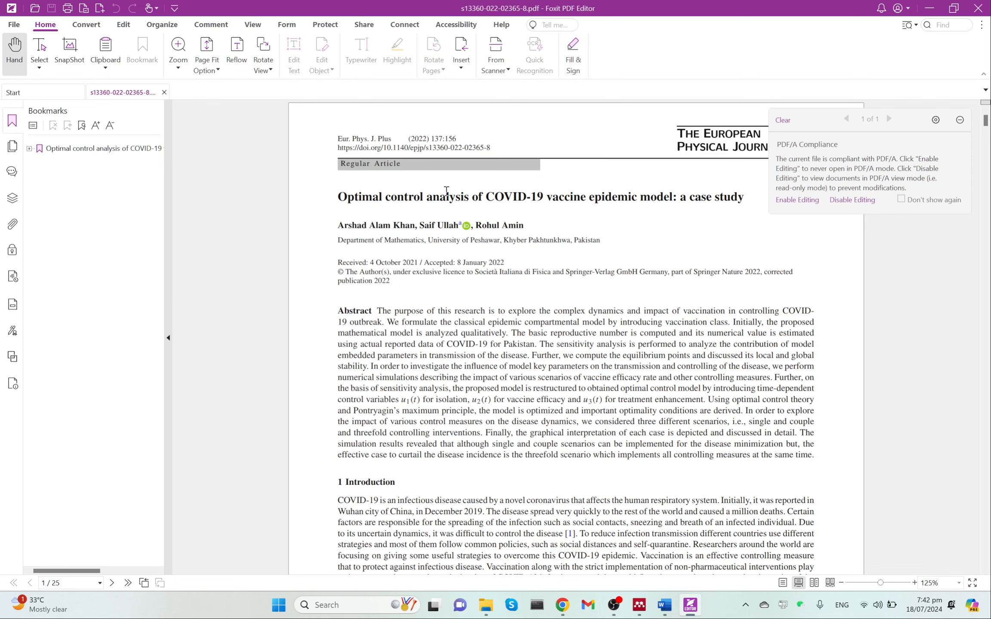
left_click(164, 92)
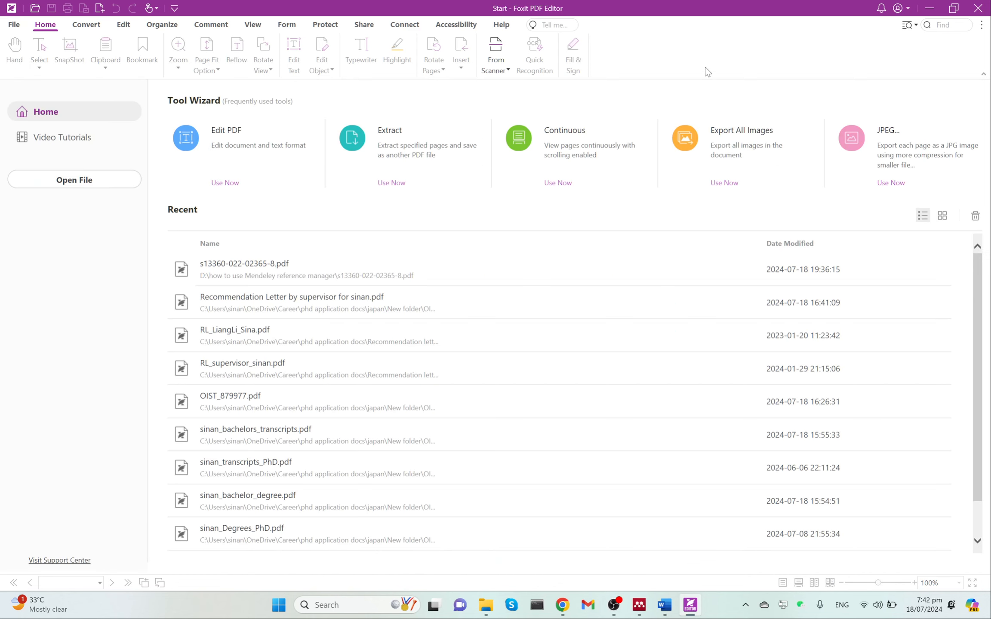
left_click(978, 9)
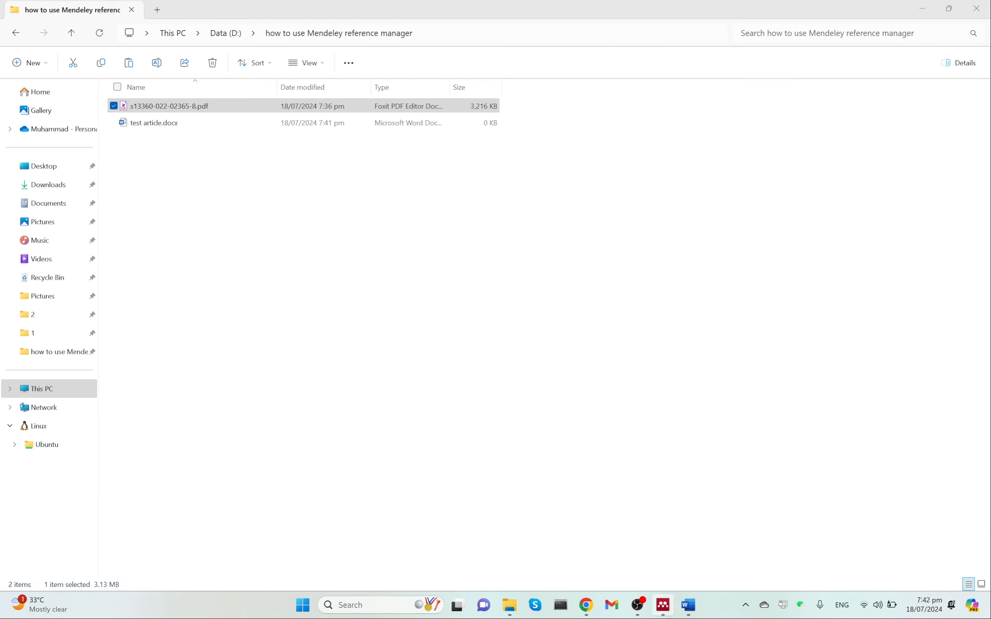
Switch to Mendeley Desktop, collapse the PhD proposals folder and create a library folder named "test article"
left_click(663, 606)
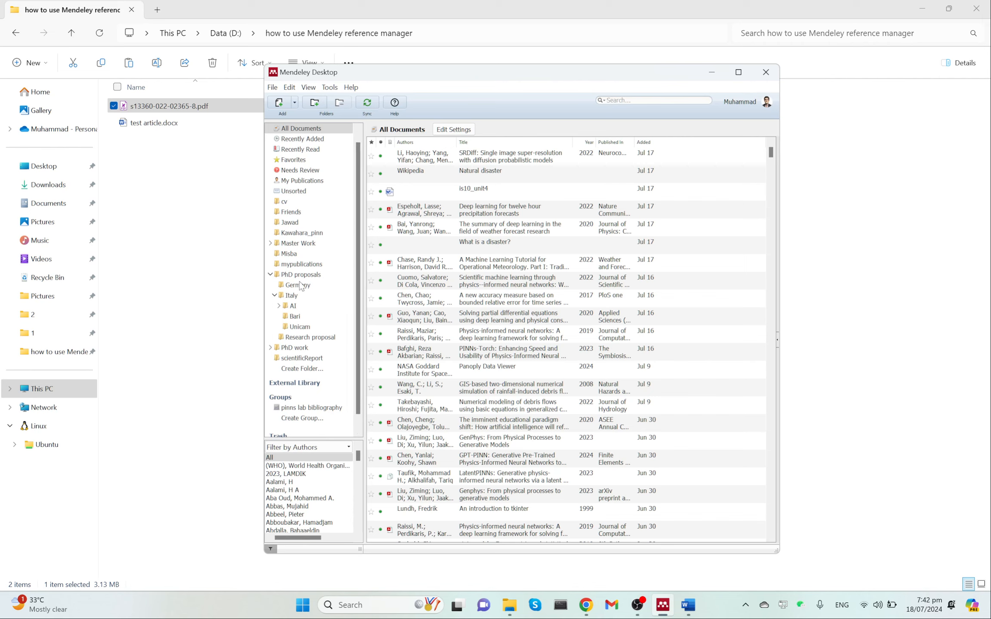
scroll(301, 297, "up", 1)
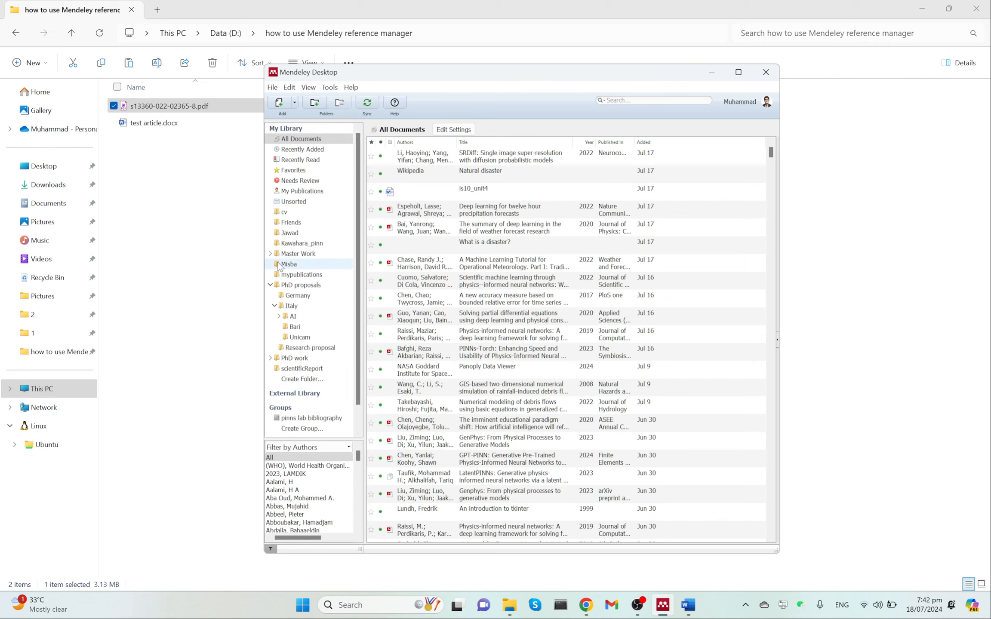
left_click(270, 285)
left_click(271, 286)
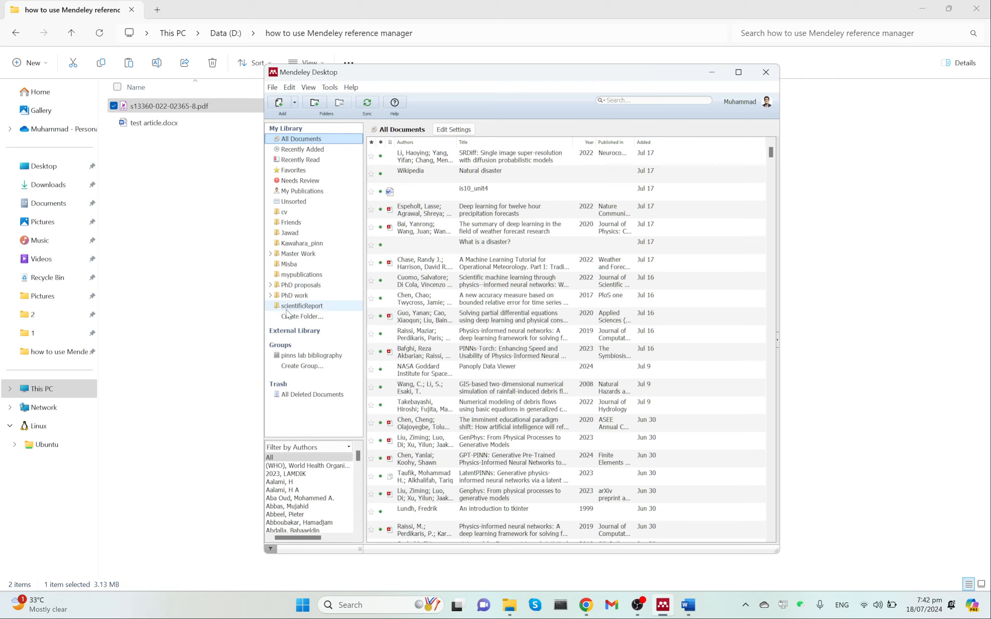
left_click(302, 317)
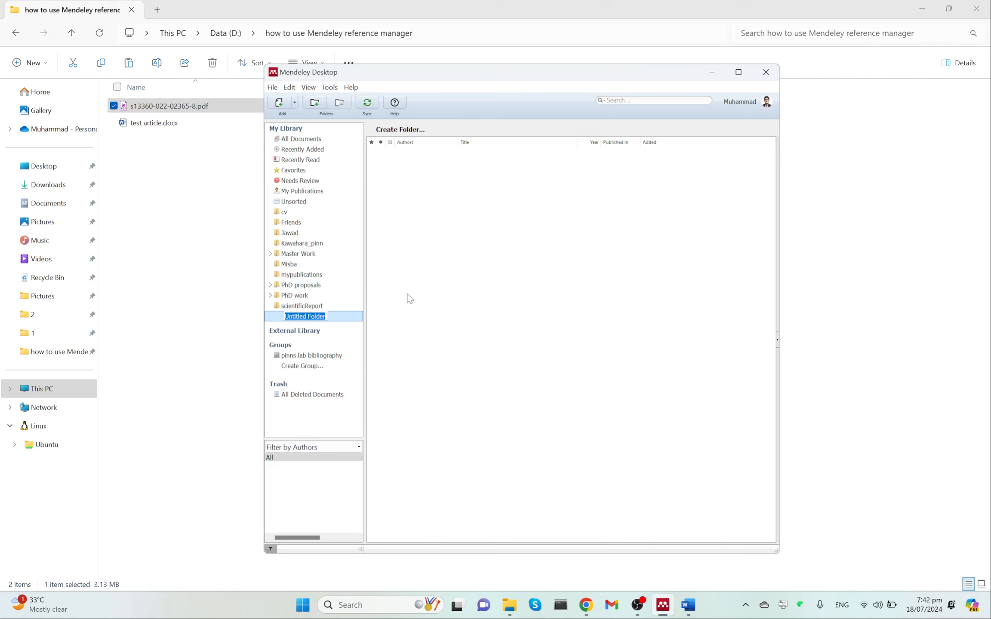
type("test article")
key("Return")
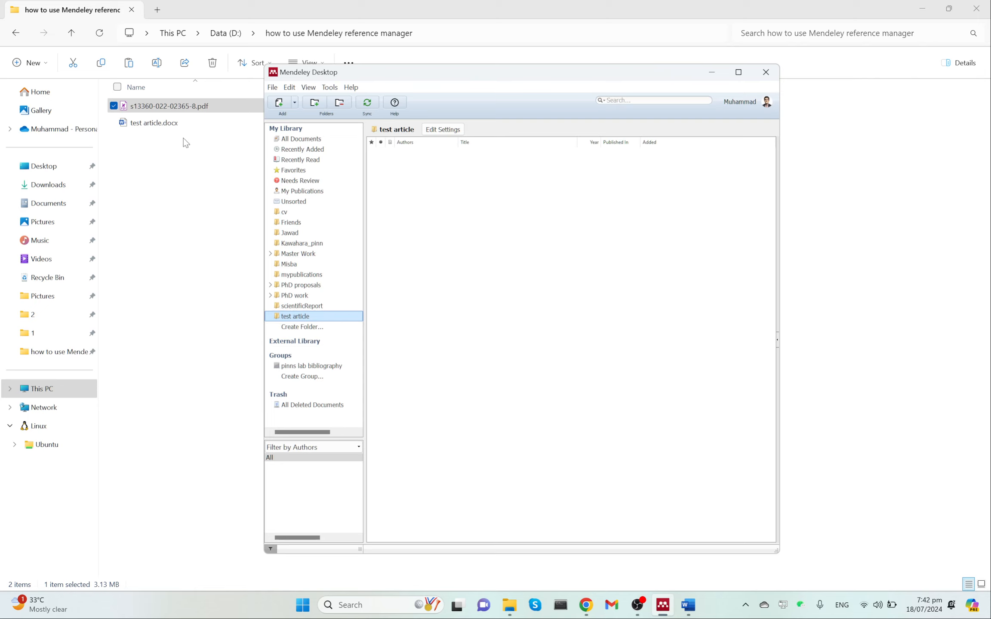
left_click_drag(169, 106, 464, 228)
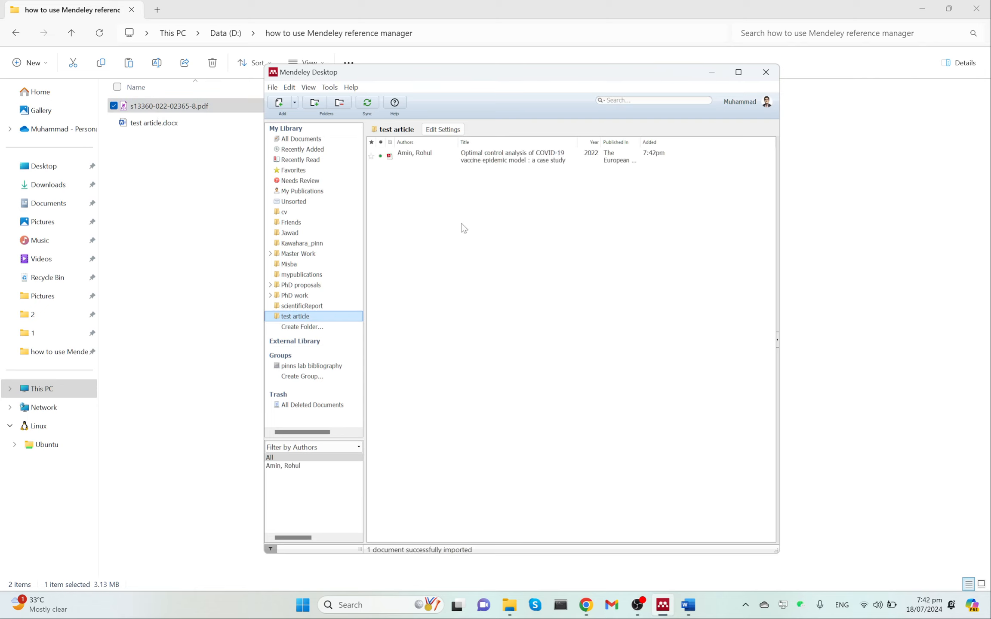
left_click(485, 158)
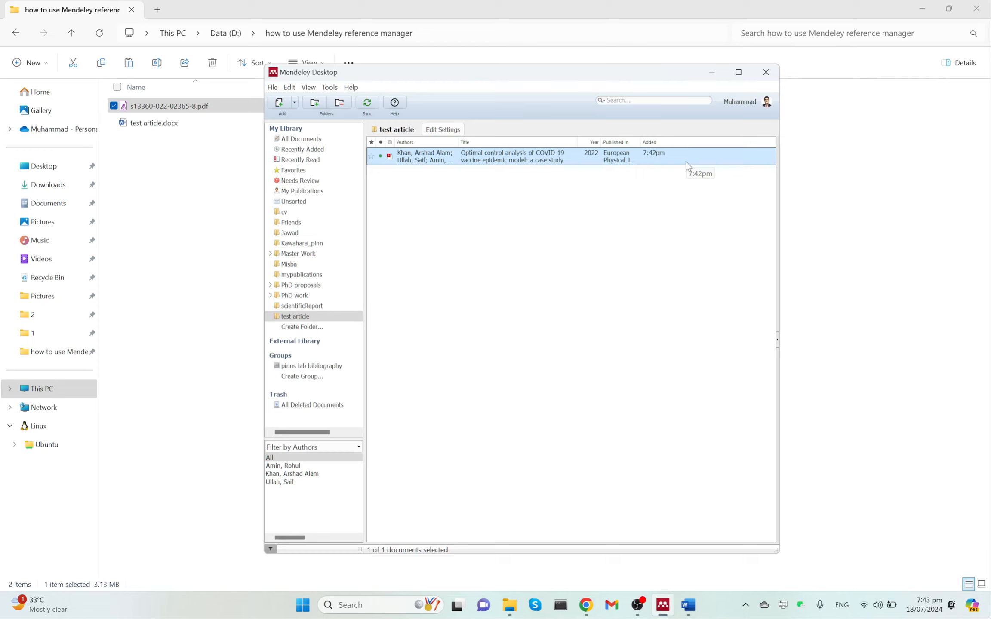
left_click(578, 206)
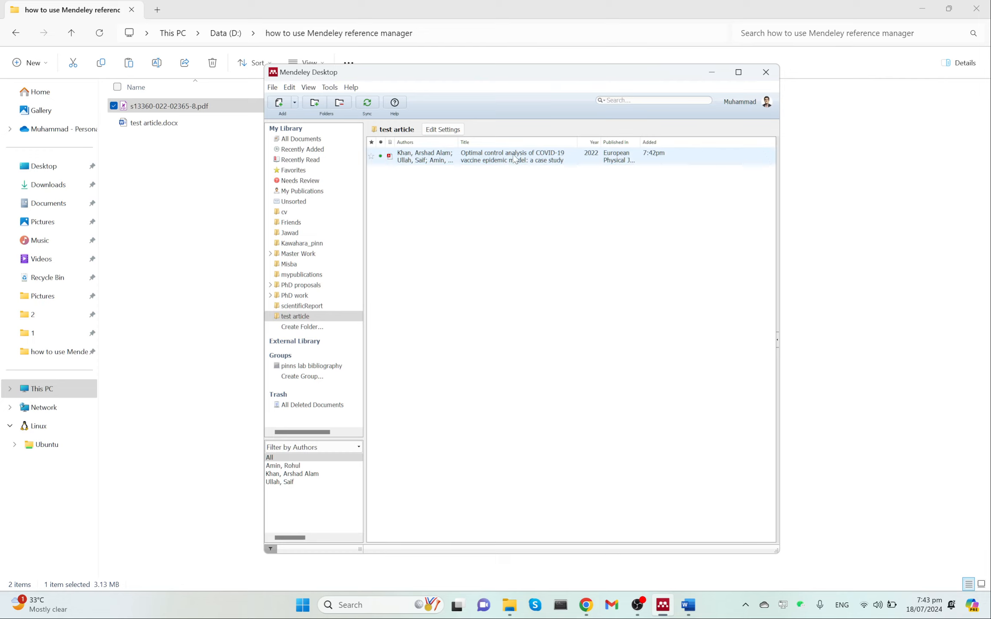
Switch to the maximized Word document and open Mendeley Cite, updating its references from the library
left_click(687, 607)
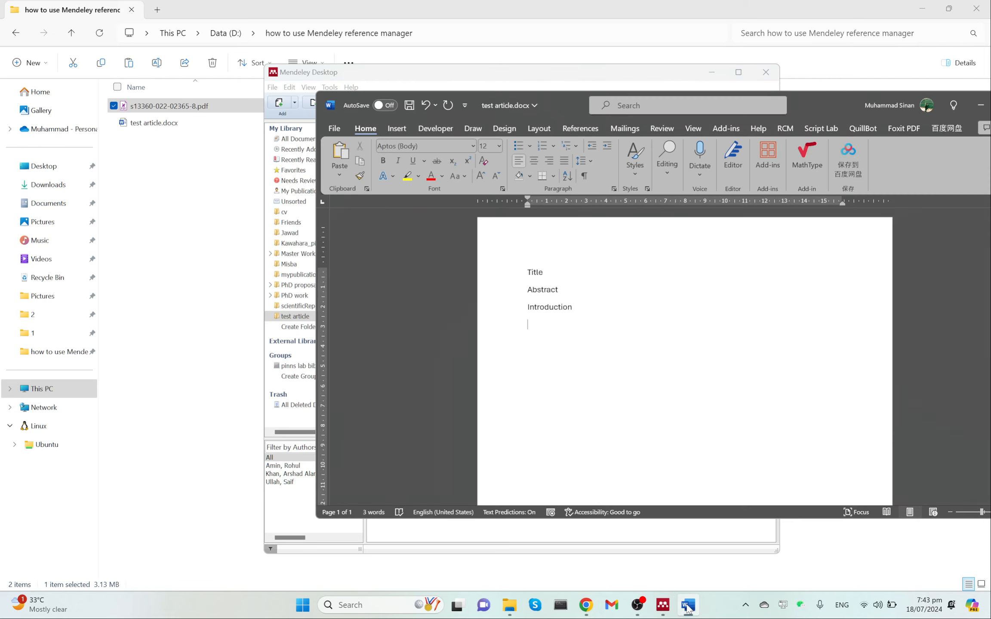
double_click(798, 104)
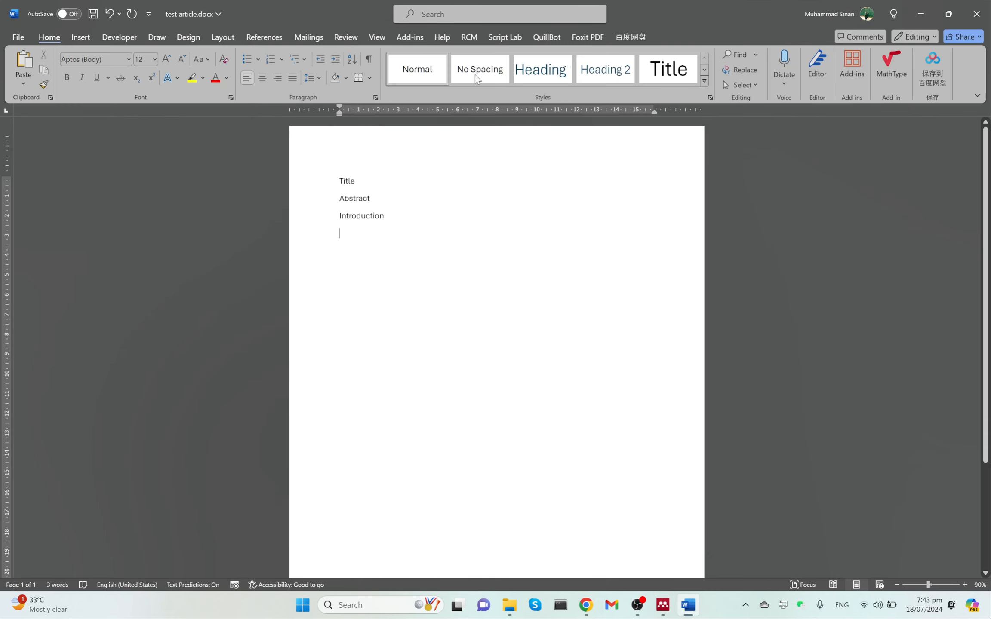
left_click(263, 41)
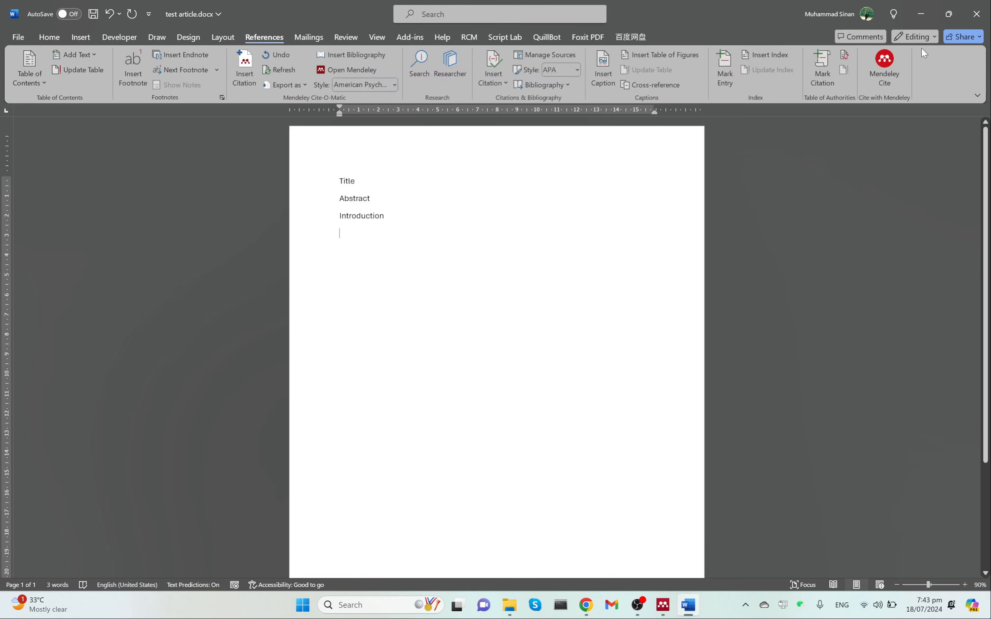
left_click(894, 61)
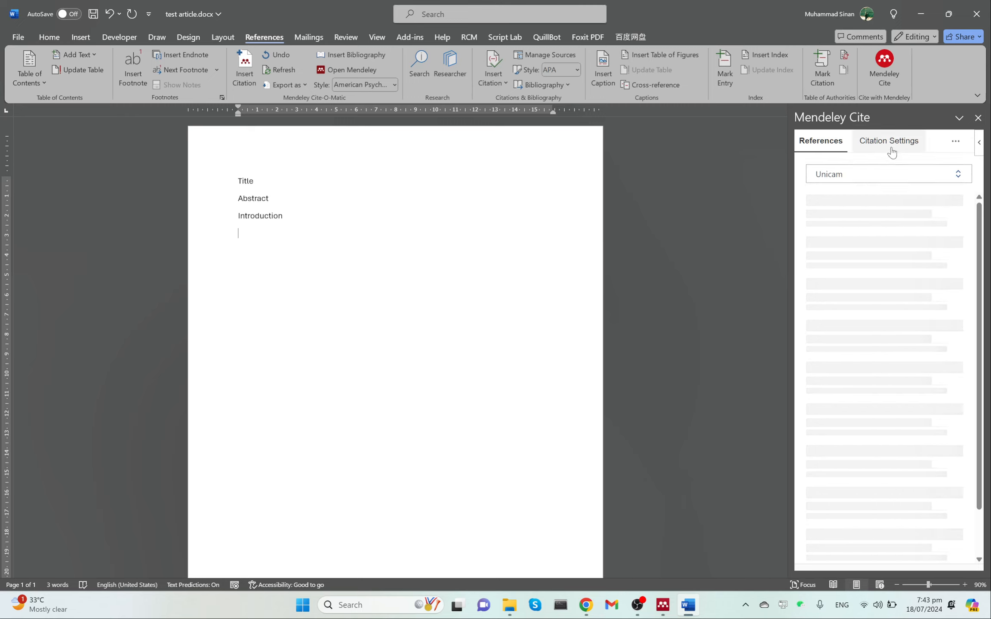
left_click(955, 143)
left_click(909, 259)
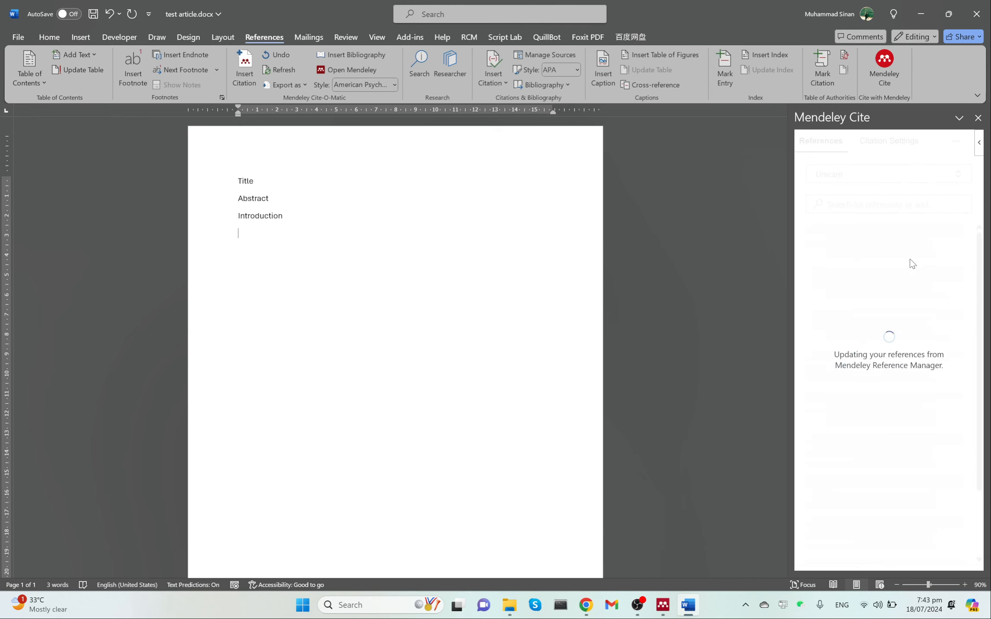
Switch to Mendeley Desktop, sync the library with the online account and narrow the folder sidebar
left_click(664, 607)
left_click(365, 107)
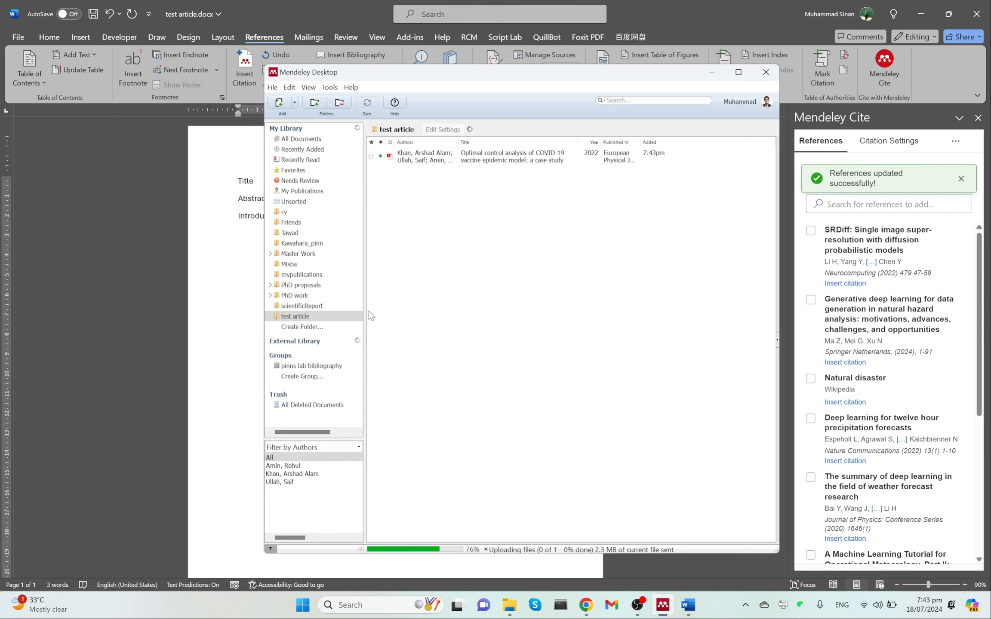
left_click_drag(365, 308, 306, 308)
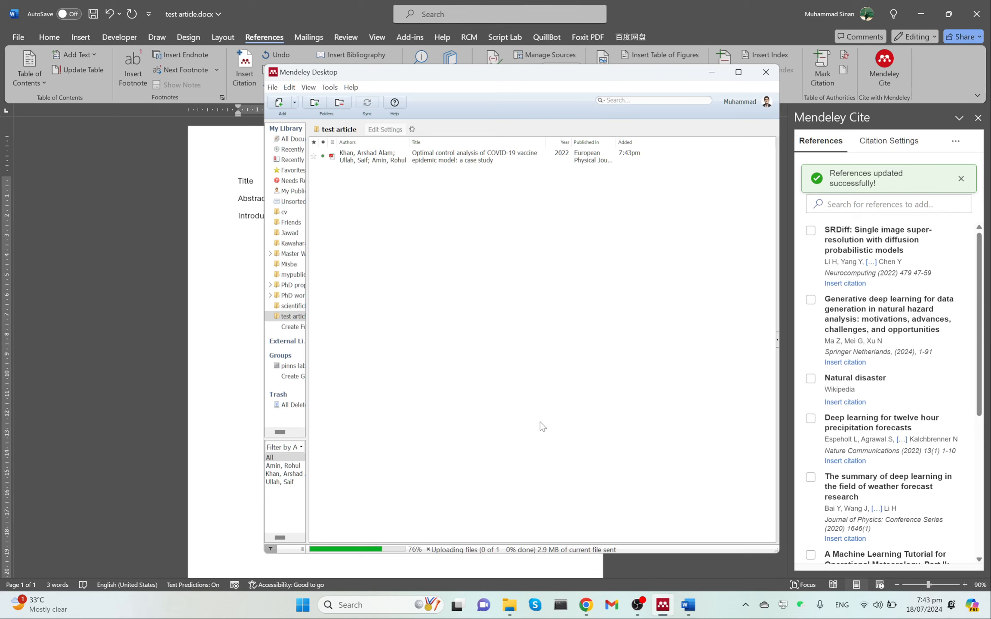
mouse_move(638, 605)
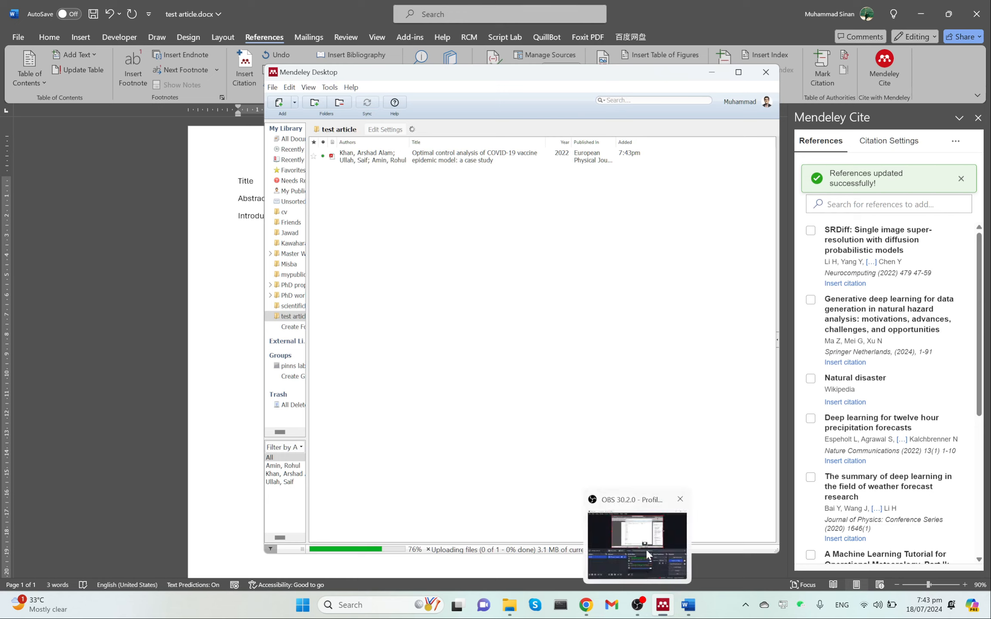
left_click(649, 544)
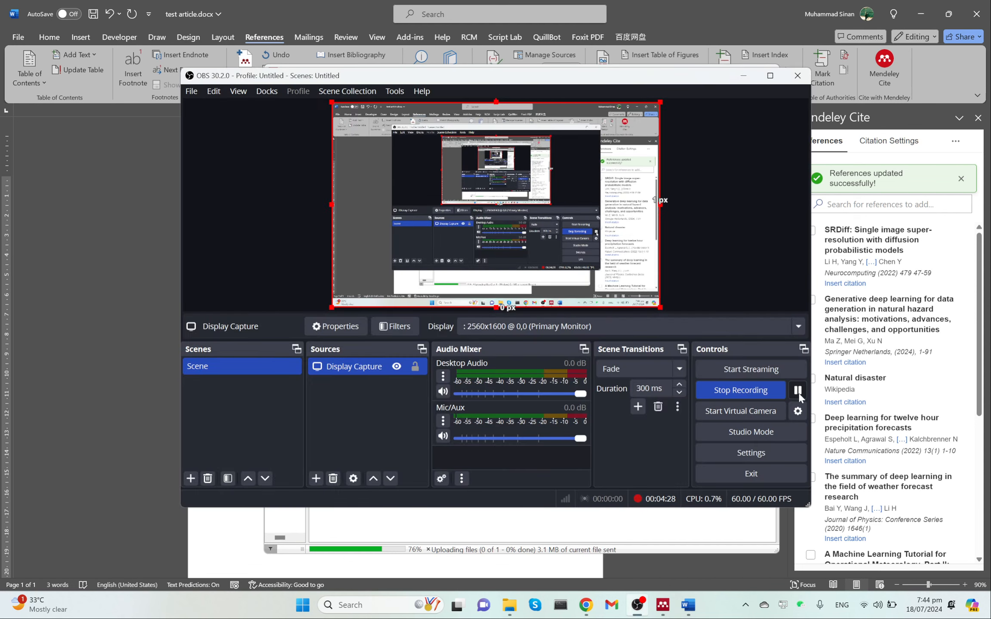
left_click(743, 76)
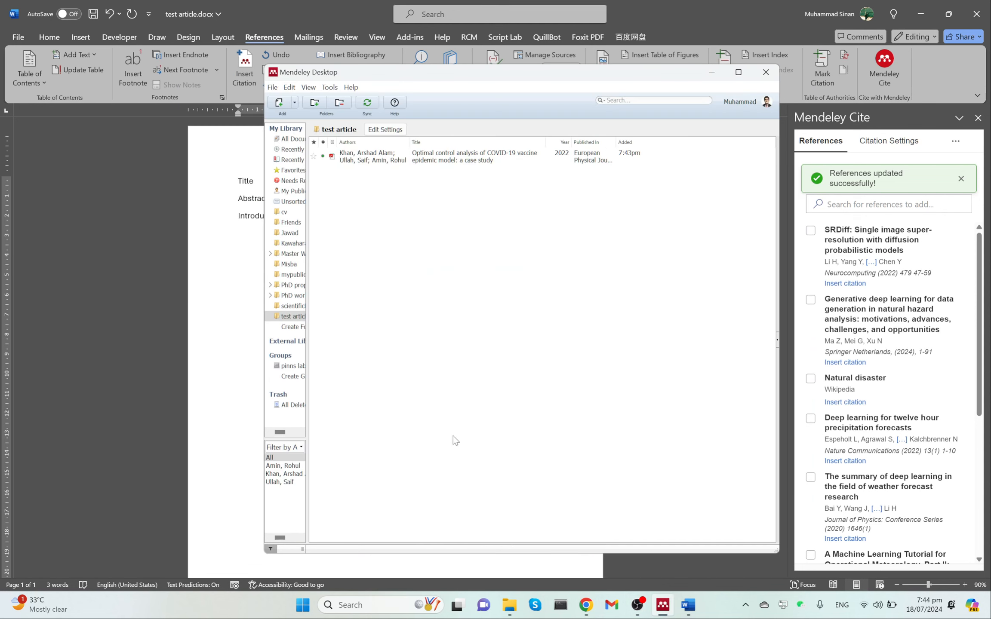
Return to Word, update the Mendeley Cite references from the library again and dismiss the notification
left_click(956, 142)
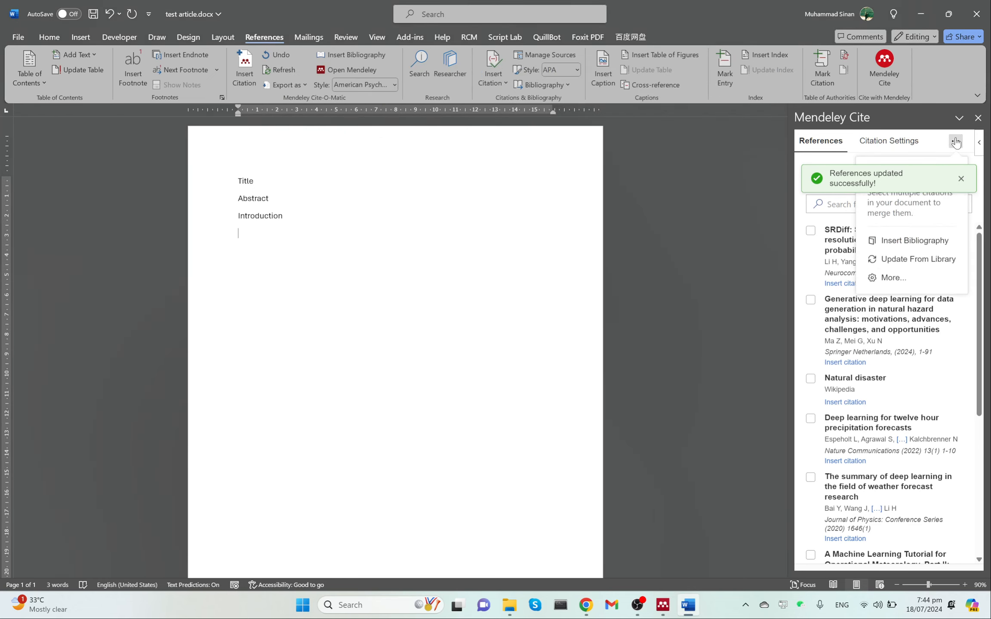
left_click(897, 261)
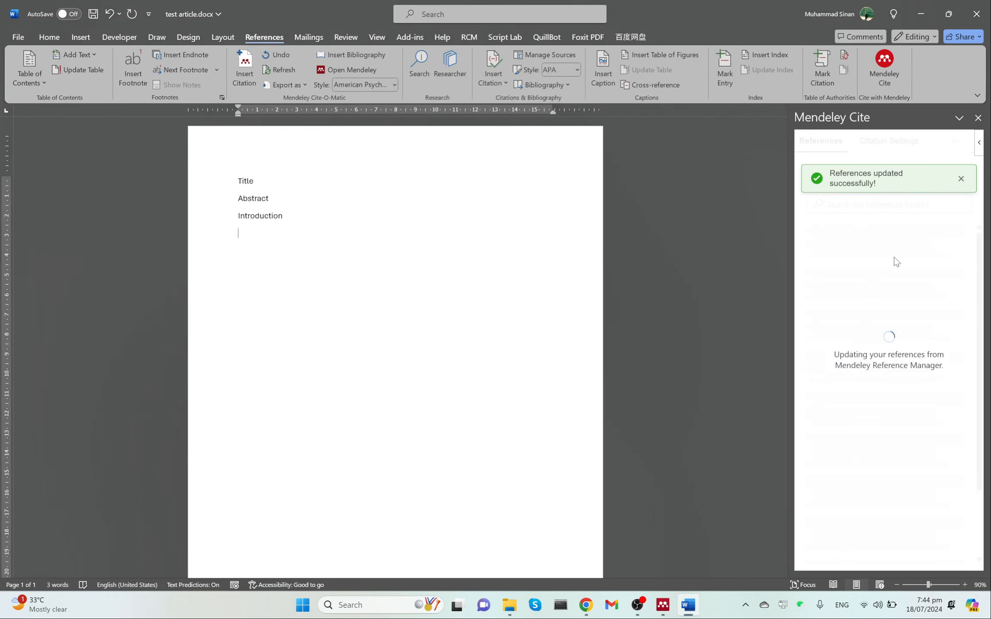
left_click(960, 178)
left_click(961, 179)
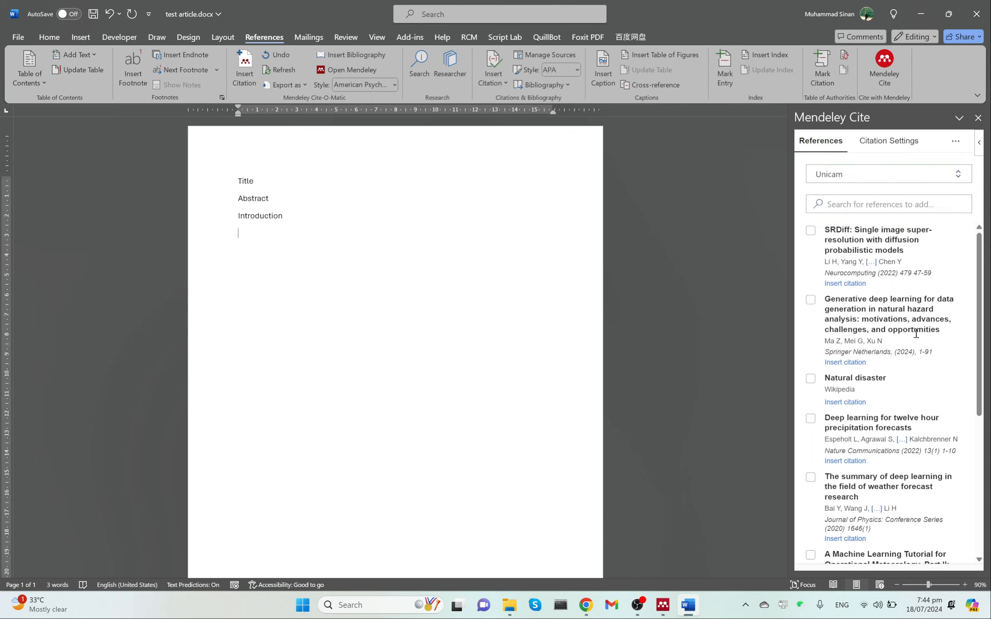
scroll(916, 333, "down", 5)
scroll(915, 333, "up", 5)
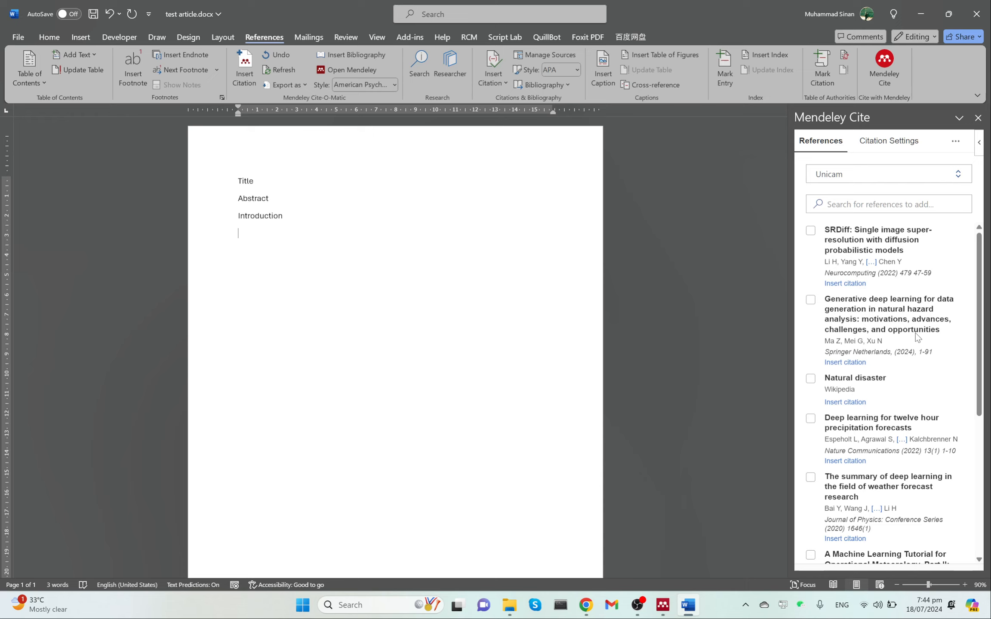
Collapse PhD proposals in the Mendeley Cite collections and choose the "test article" collection
left_click(859, 181)
scroll(871, 430, "down", 2)
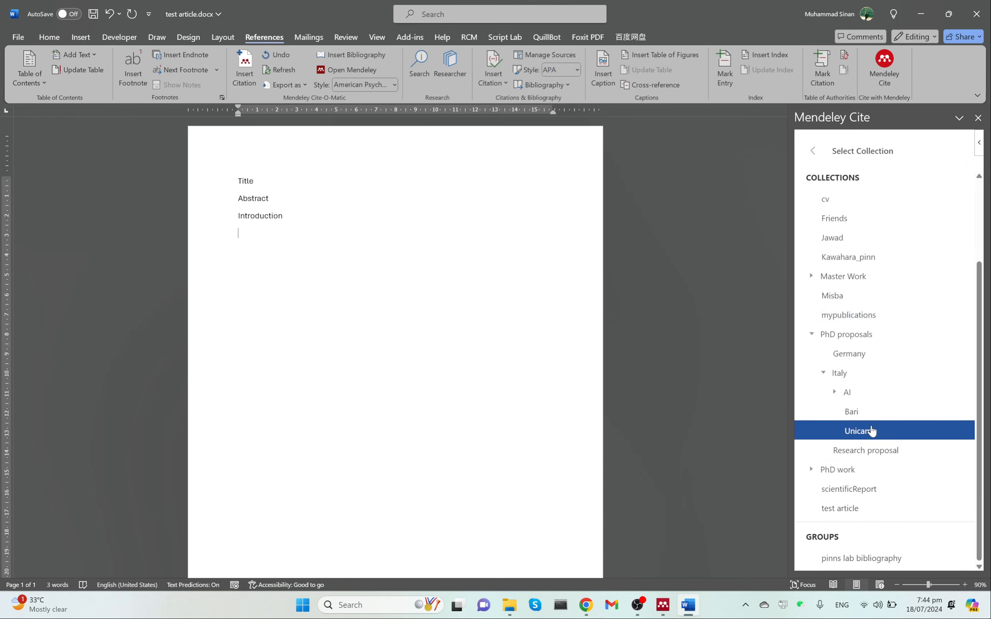
left_click(812, 334)
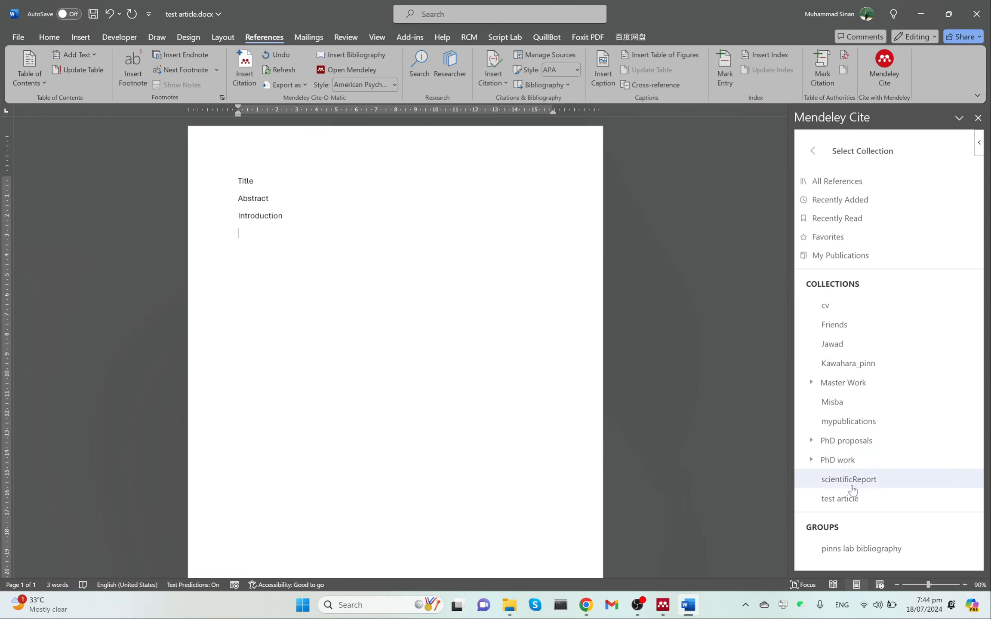
left_click(856, 502)
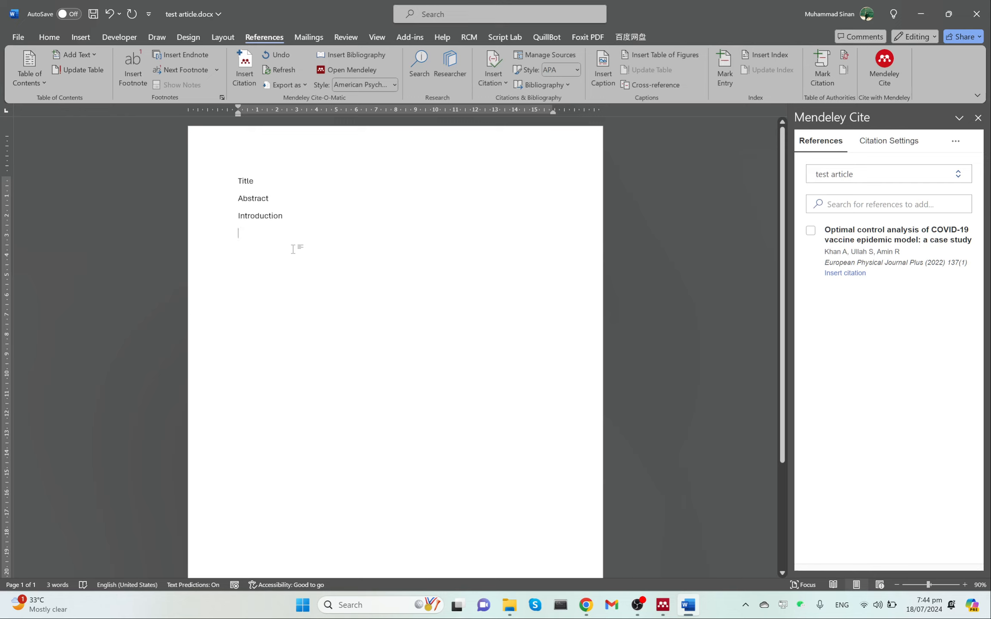
Write "Optimal control strategies in" under Introduction and insert a citation of the COVID-19 vaccine epidemic model article after it
type("te")
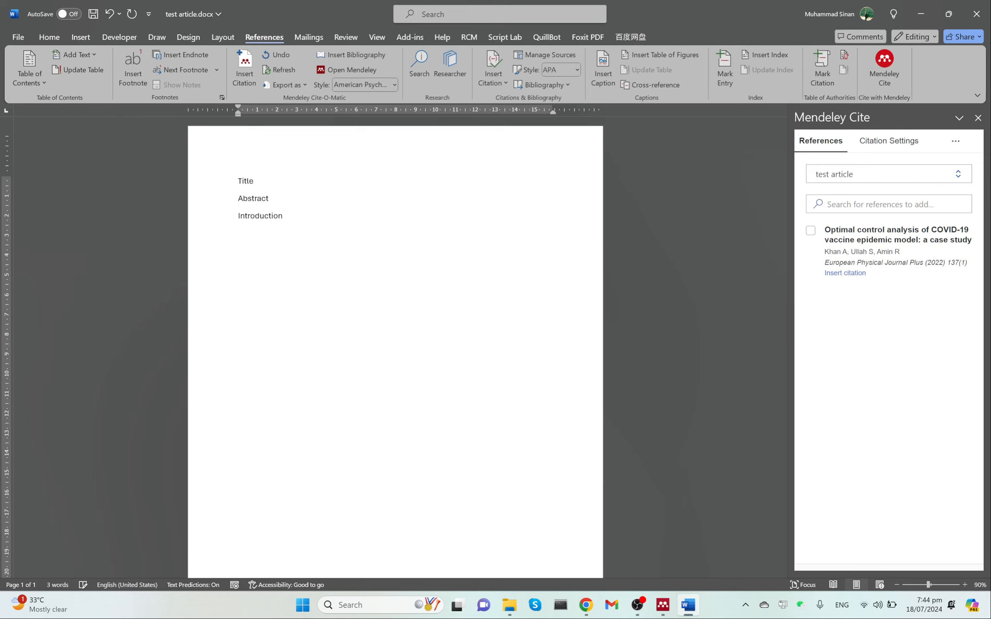
type("timal control strategies")
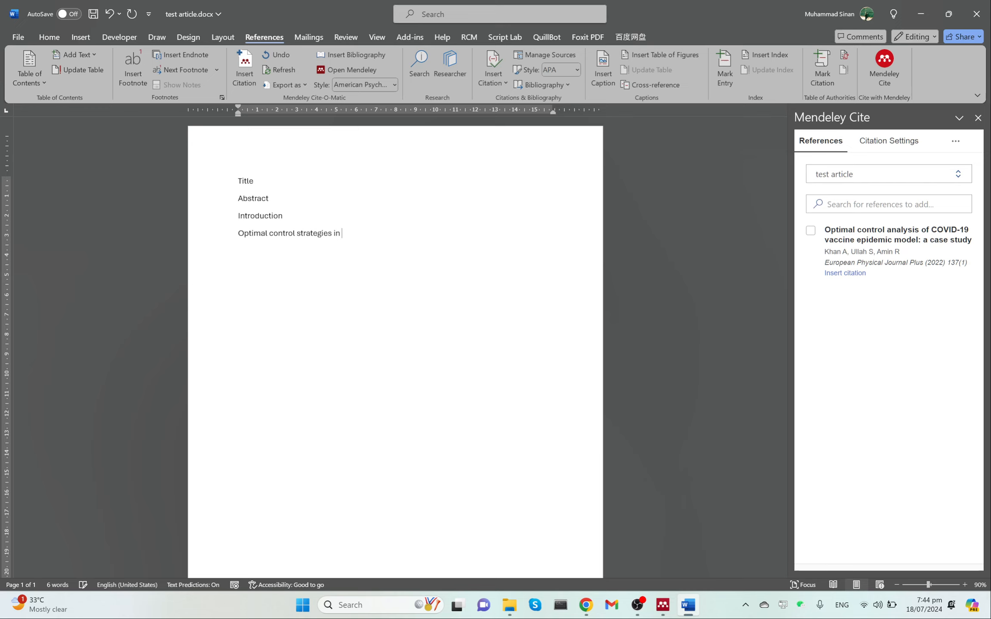
type(" in")
left_click(838, 275)
left_click(381, 234)
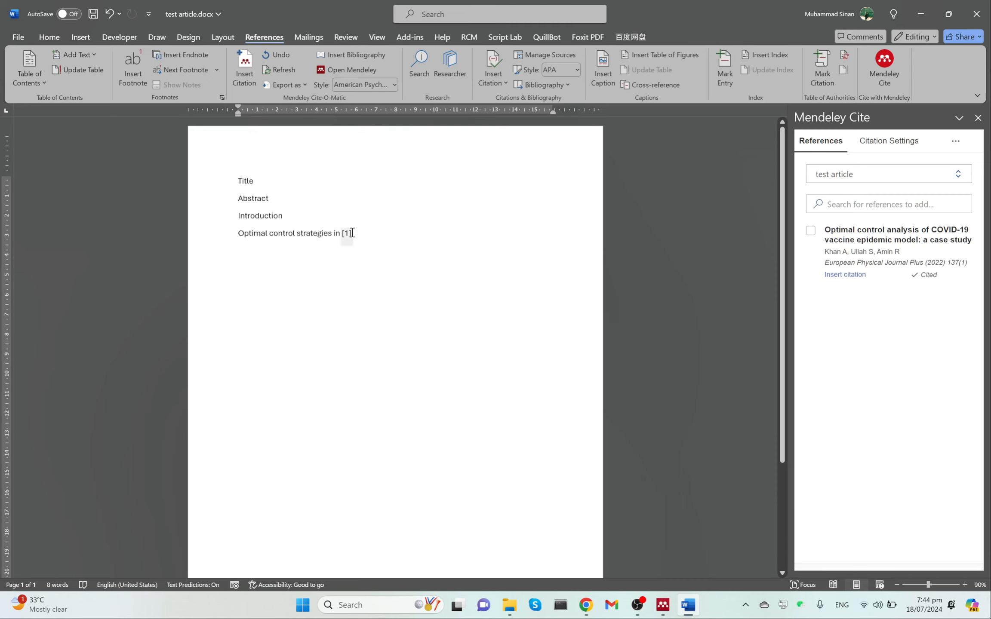
Change the document's Mendeley citation style to American Psychological Association 7th edition
left_click(894, 146)
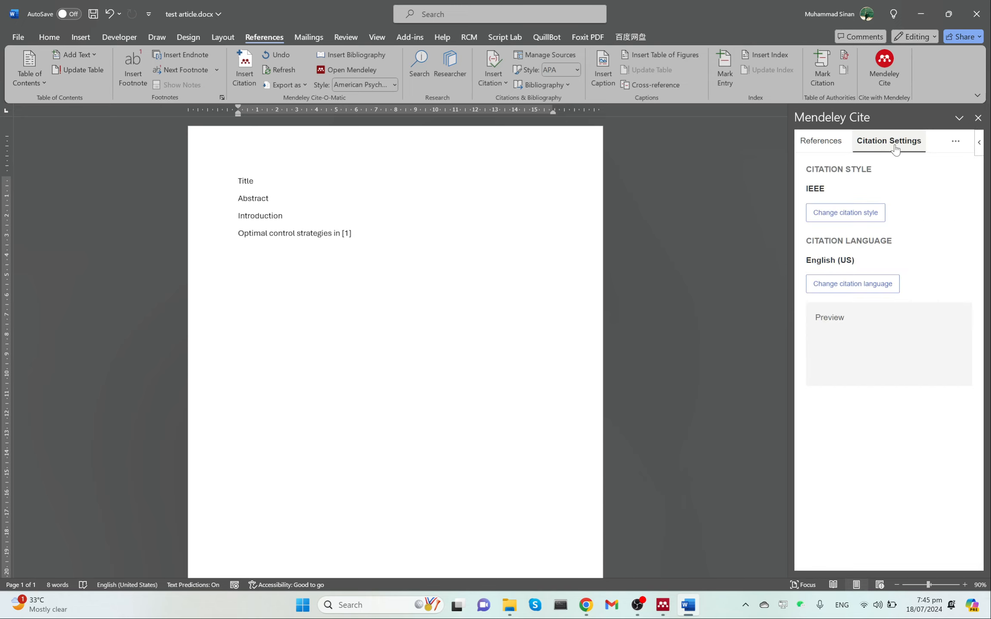
left_click(844, 214)
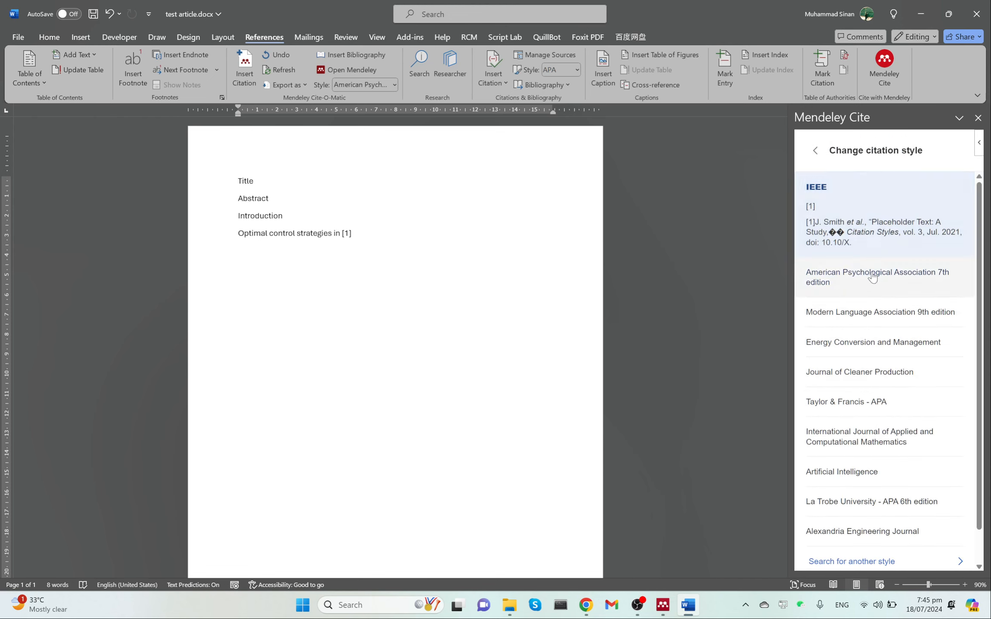
left_click(875, 282)
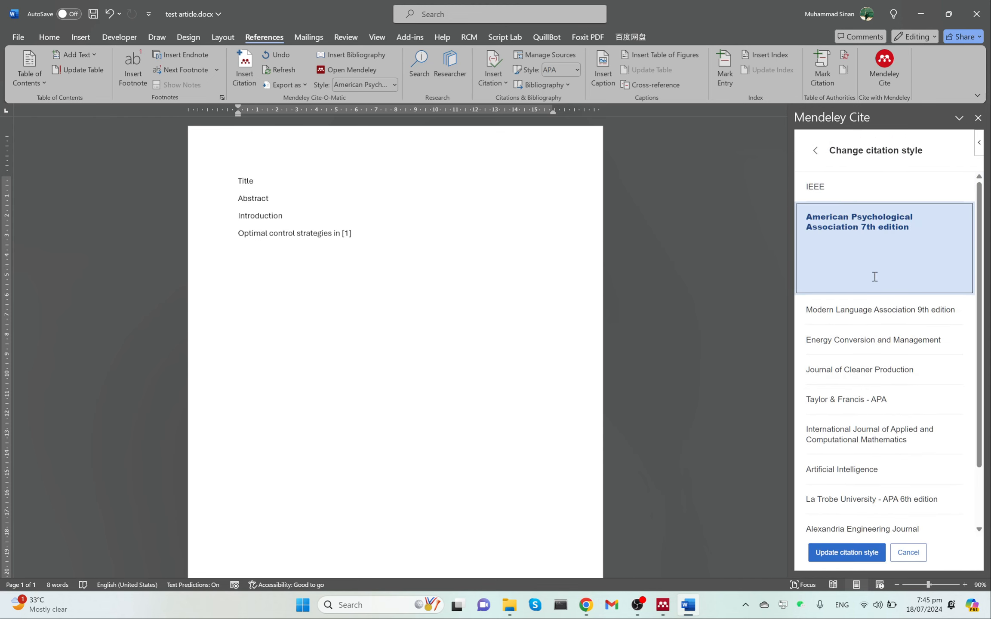
left_click(856, 558)
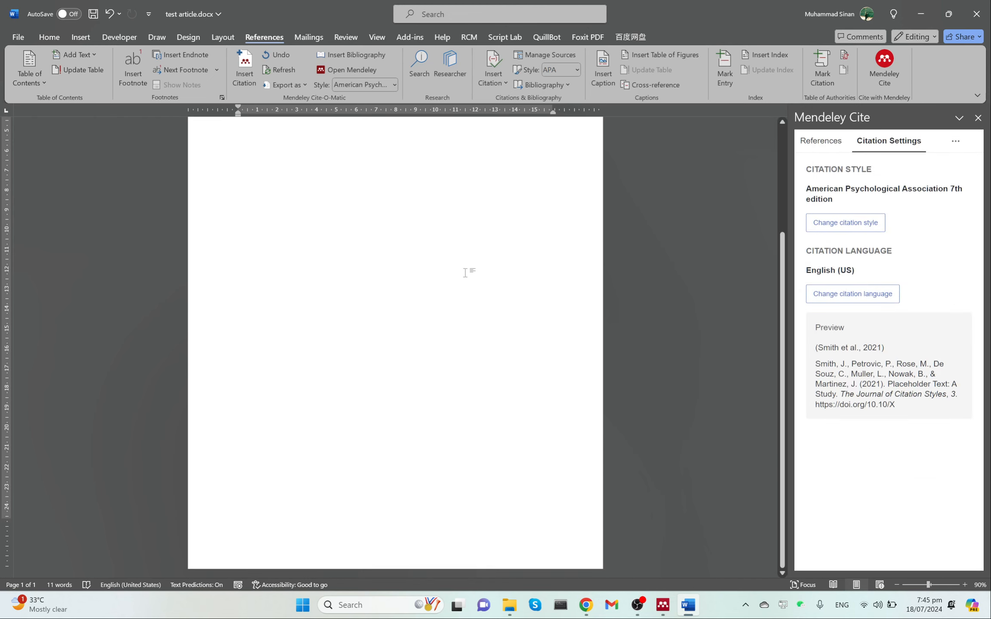
Apply the top-level Heading style to the Title, Abstract and Introduction lines
left_click_drag(294, 214, 238, 180)
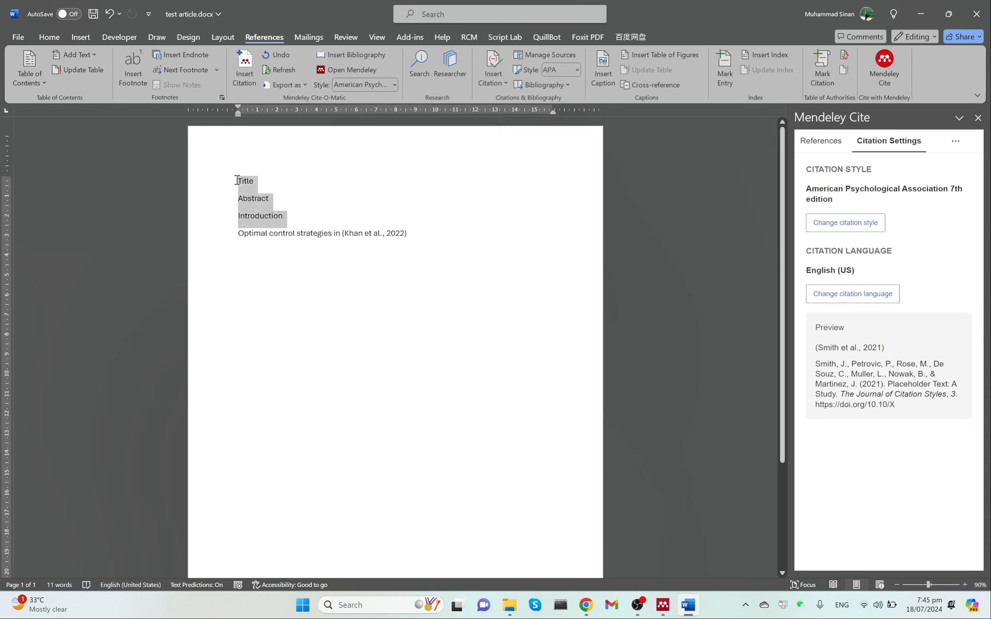
left_click(48, 37)
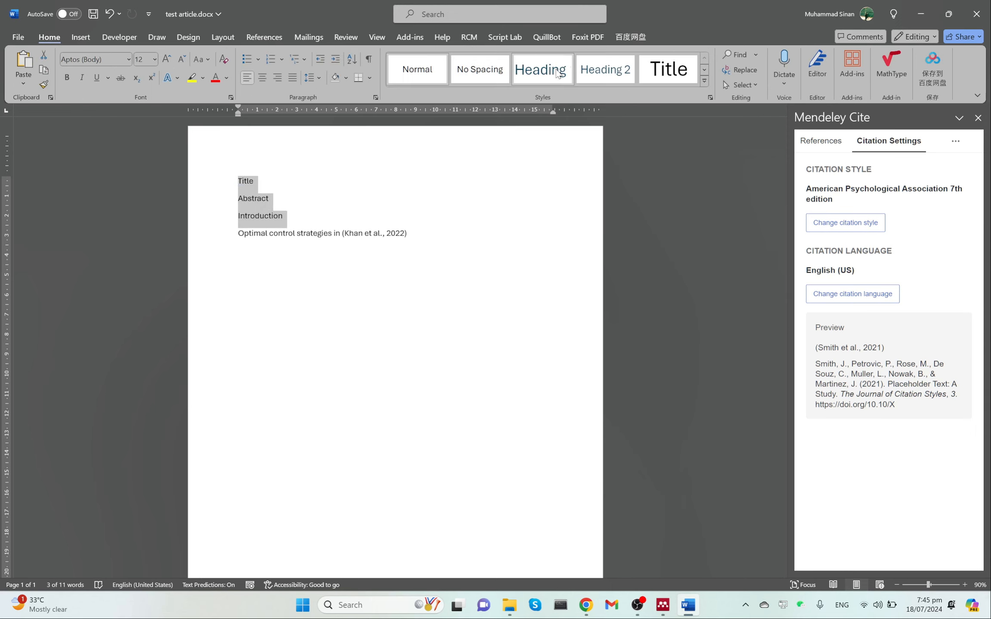
left_click(546, 71)
left_click(442, 350)
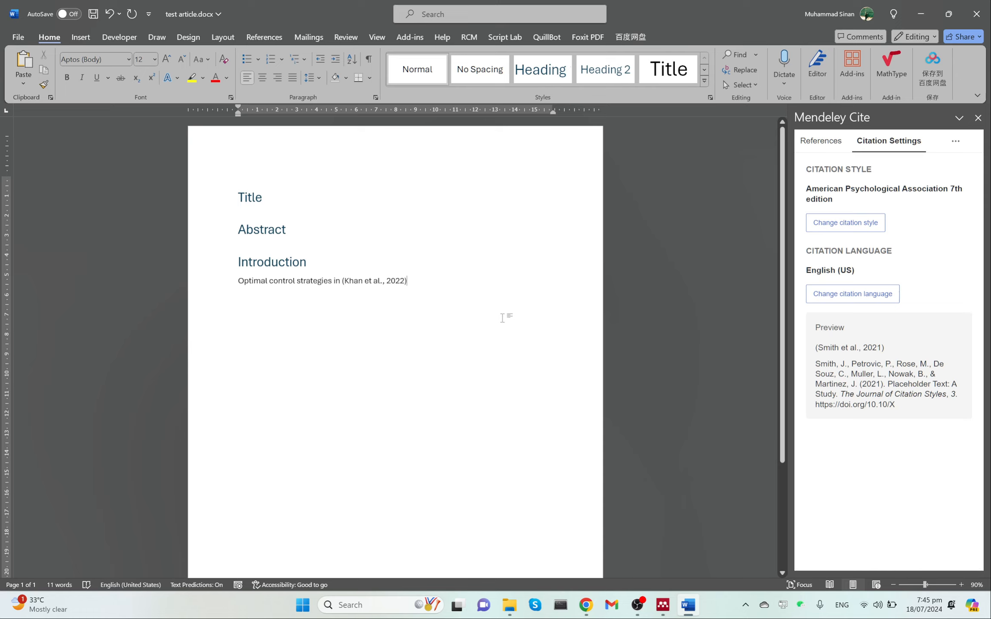
Add a "Refences" line below the introduction text and apply the top-level Heading style to it
key("Return")
key("Return")
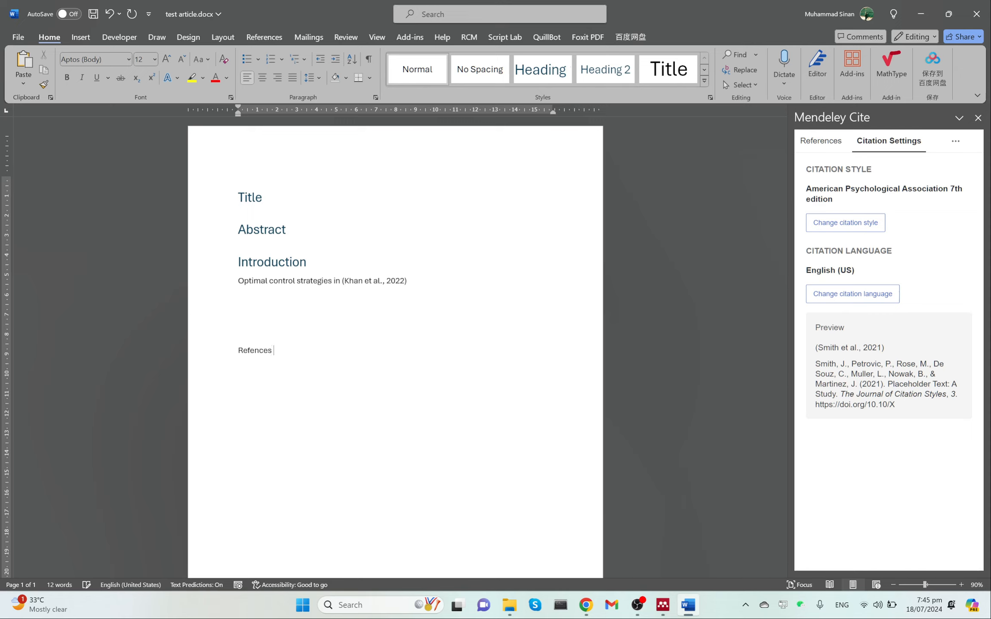
type("Refences")
key("Return")
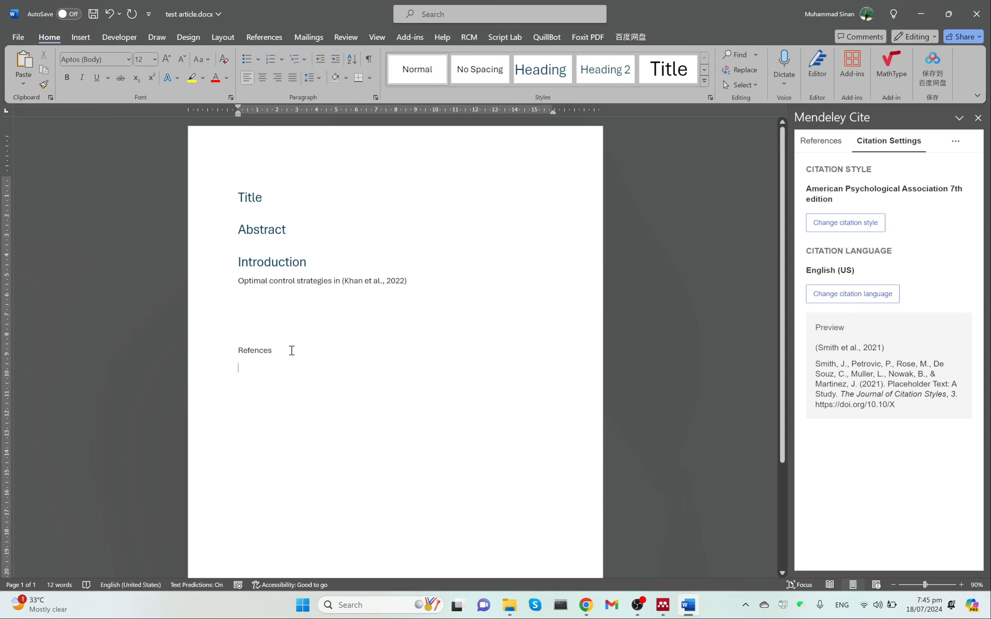
left_click(291, 351)
left_click(521, 78)
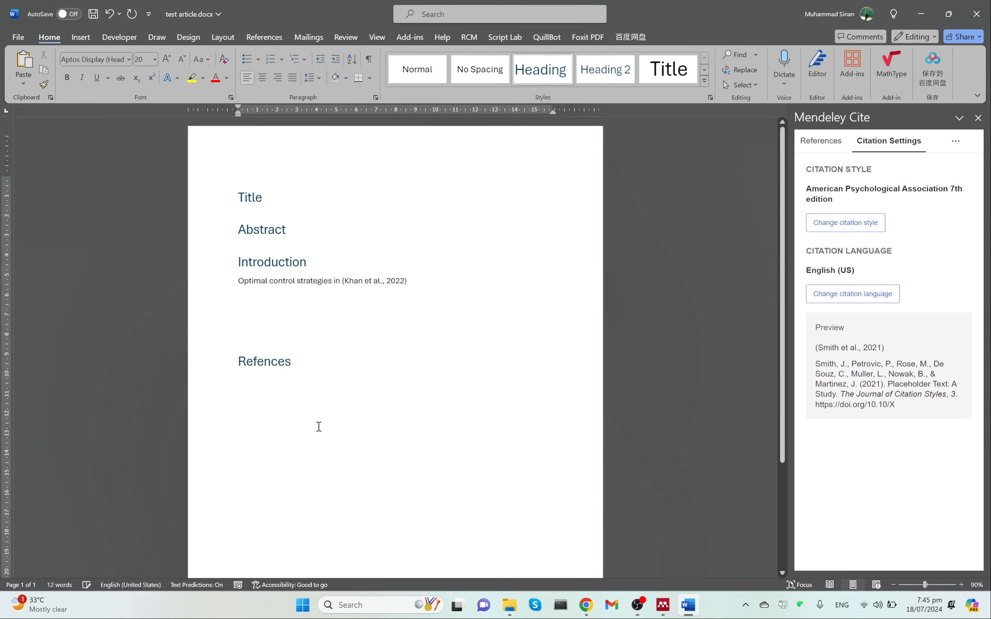
Insert the Mendeley bibliography on a new line beneath the "Refences" heading
key("Return")
left_click(820, 141)
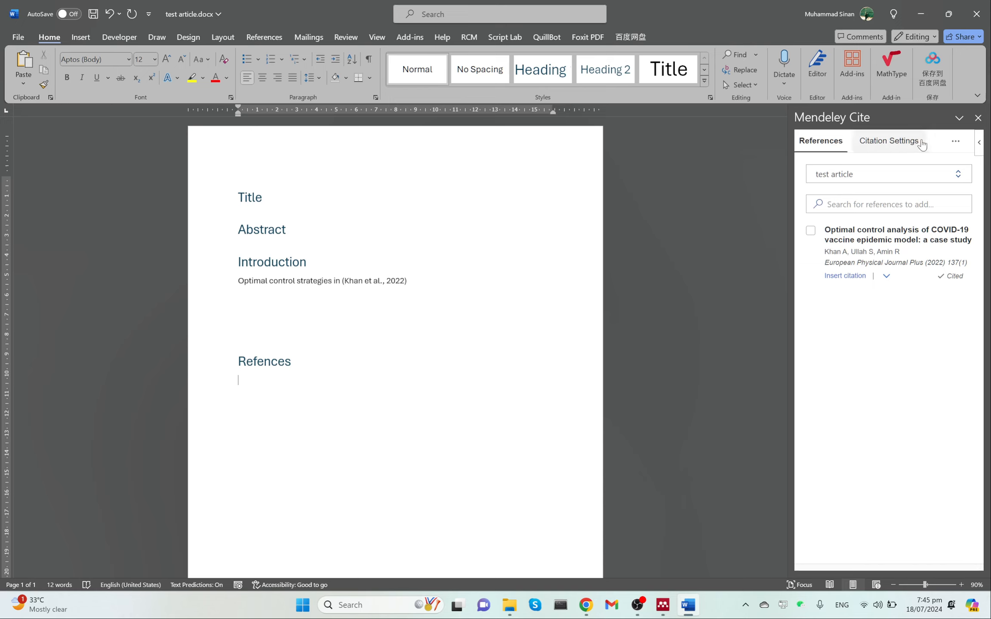
left_click(955, 142)
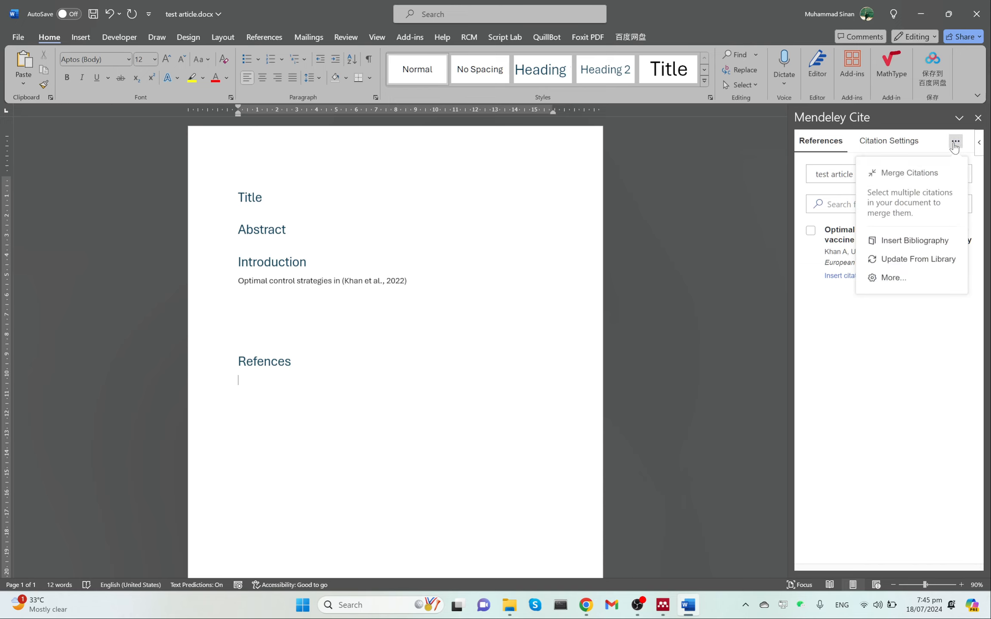
left_click(905, 242)
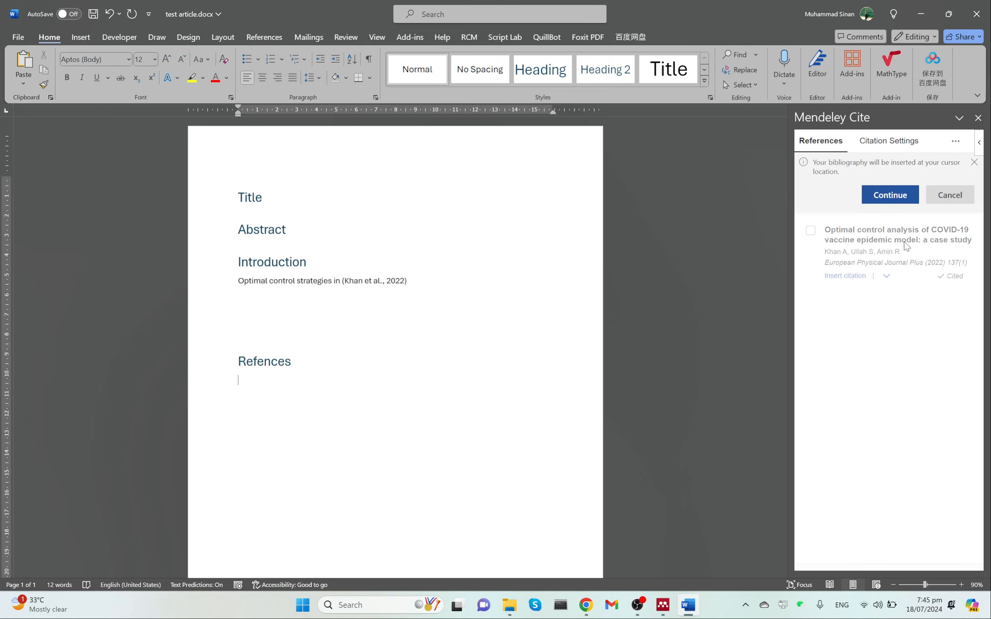
left_click(890, 200)
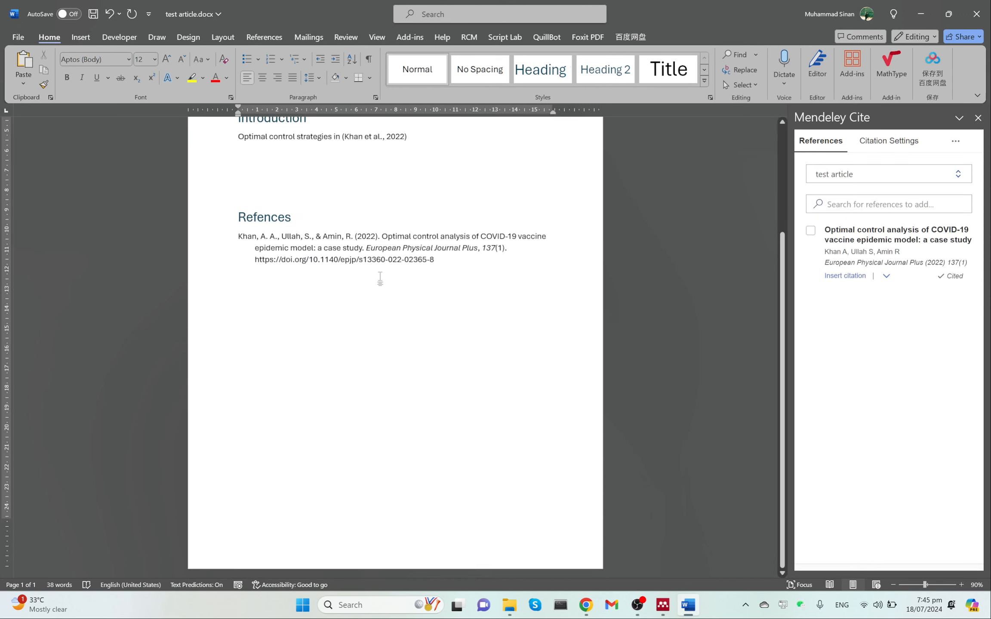
Change the document's Mendeley citation style to IEEE
scroll(348, 296, "up", 1)
scroll(348, 297, "up", 1)
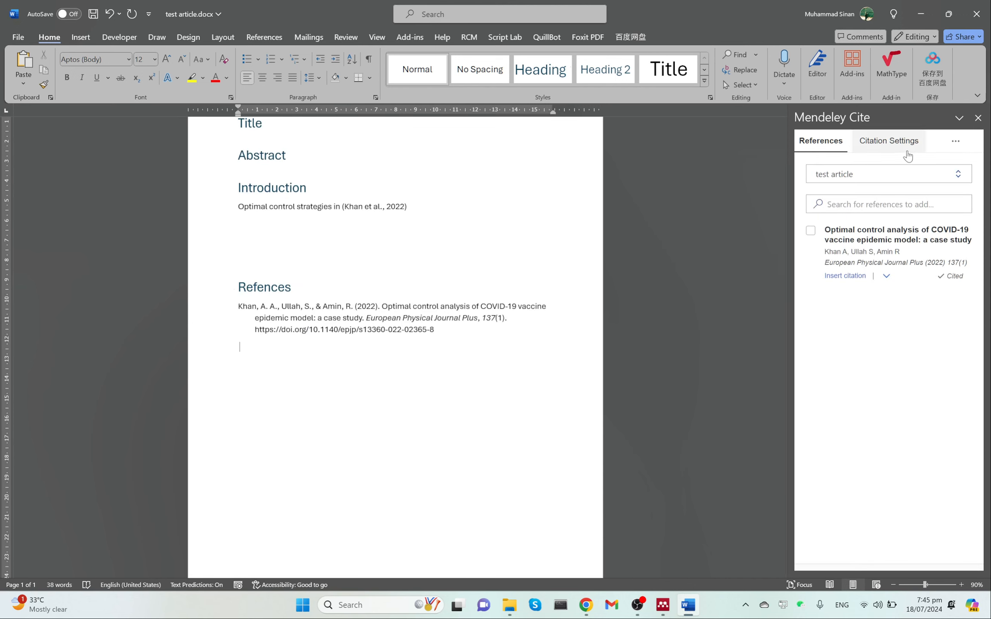
left_click(914, 150)
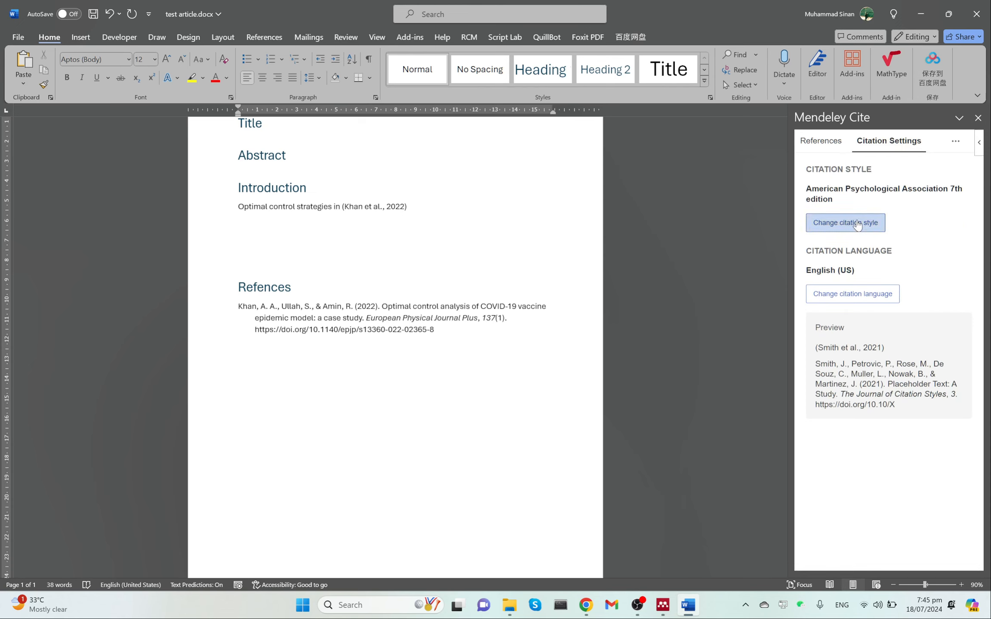
left_click(864, 223)
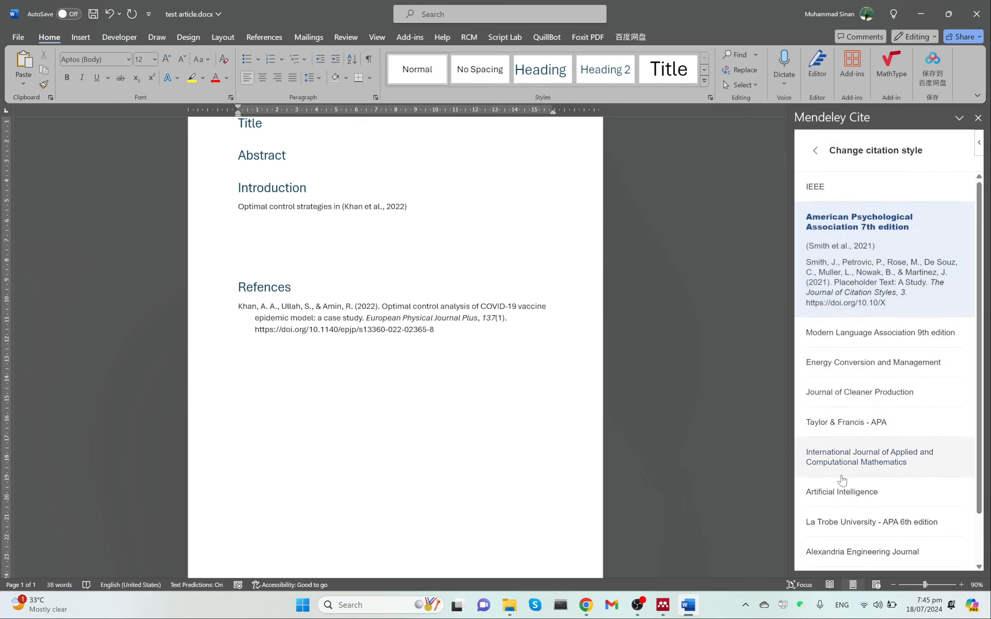
scroll(879, 340, "down", 1)
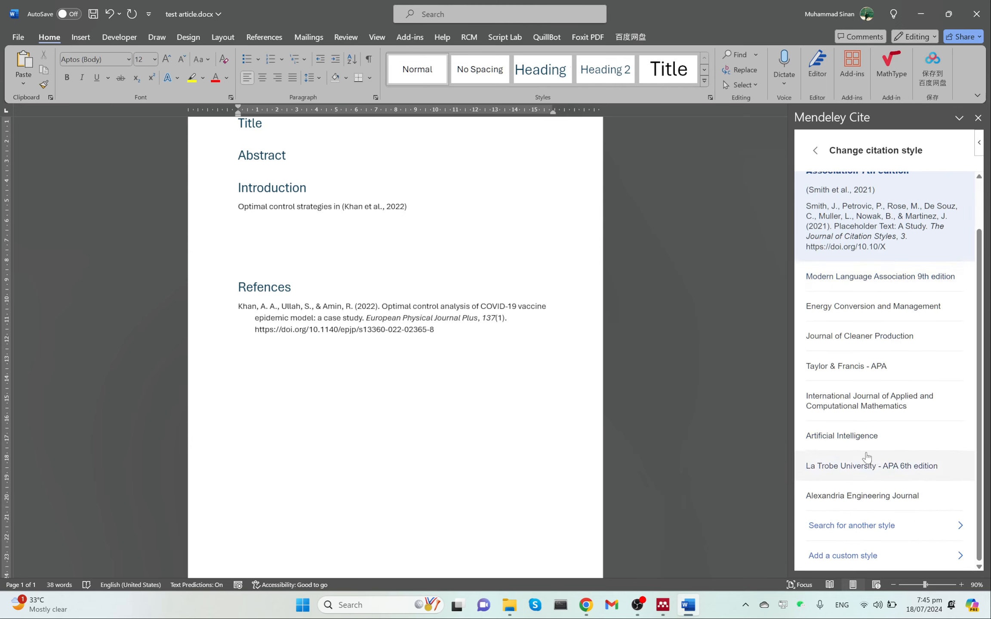
scroll(877, 362, "up", 1)
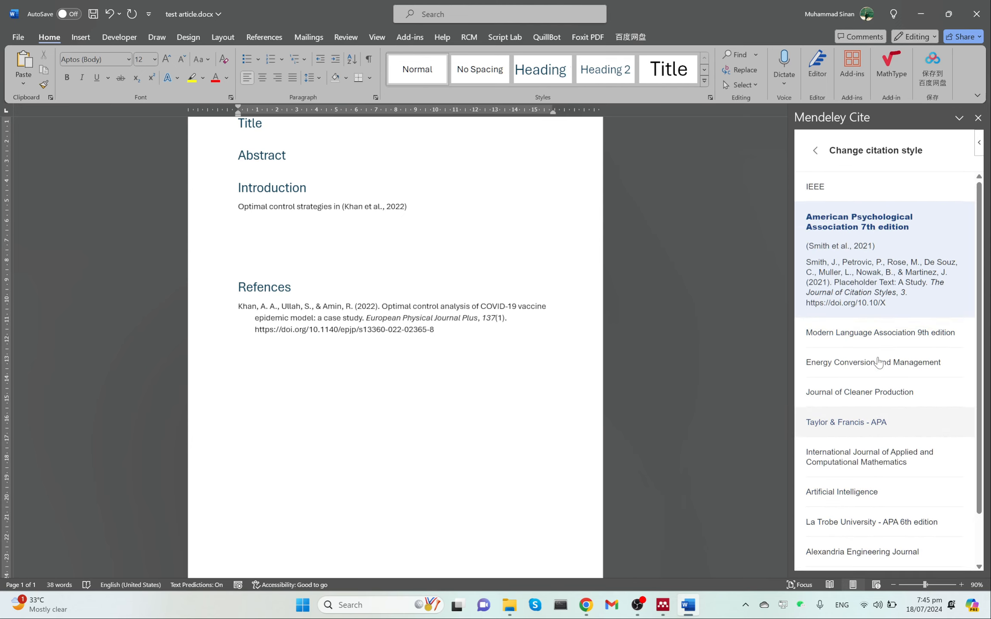
left_click(829, 197)
left_click(831, 553)
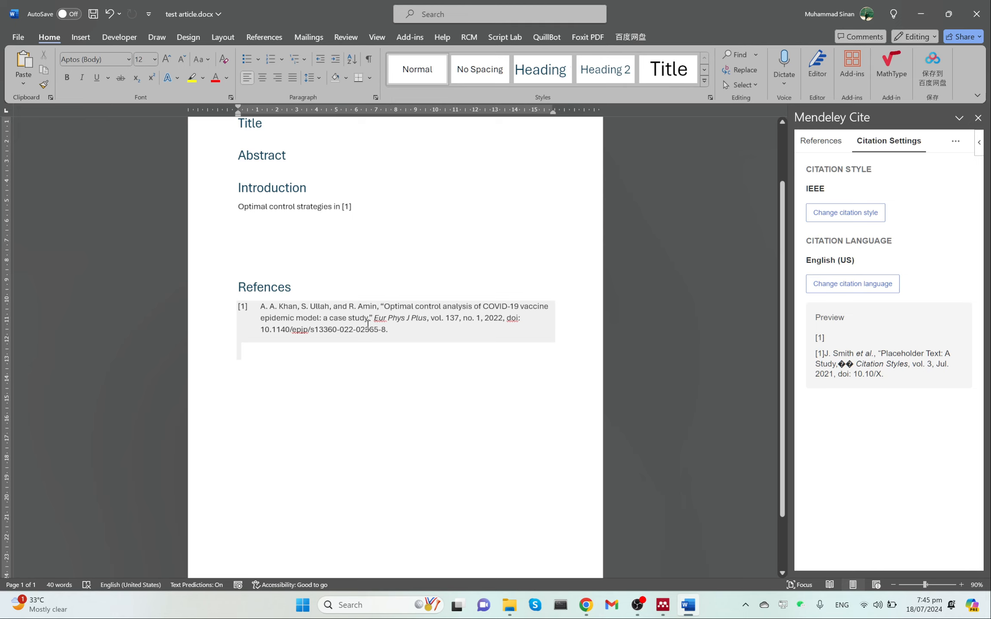
Examine the reformatted citation and bibliography, and return Mendeley Cite to its reference list
scroll(484, 279, "up", 2)
left_click(388, 281)
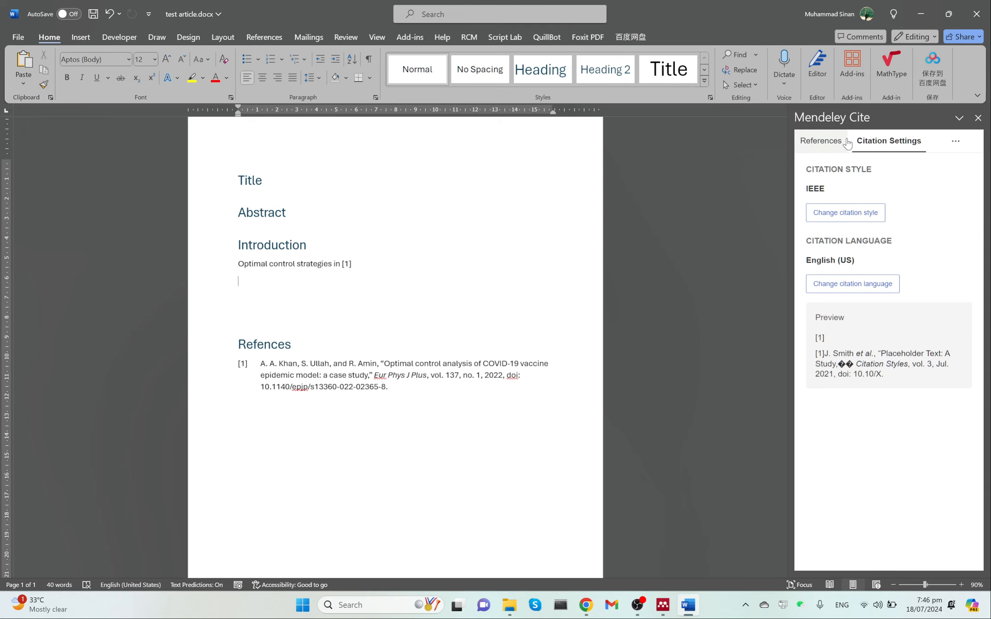
left_click(821, 144)
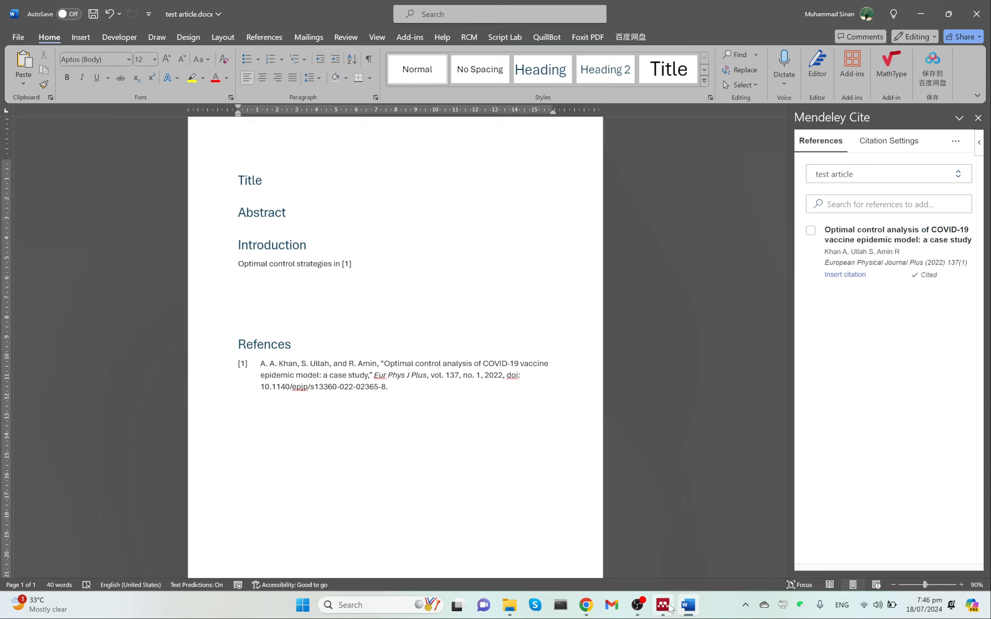
left_click(404, 386)
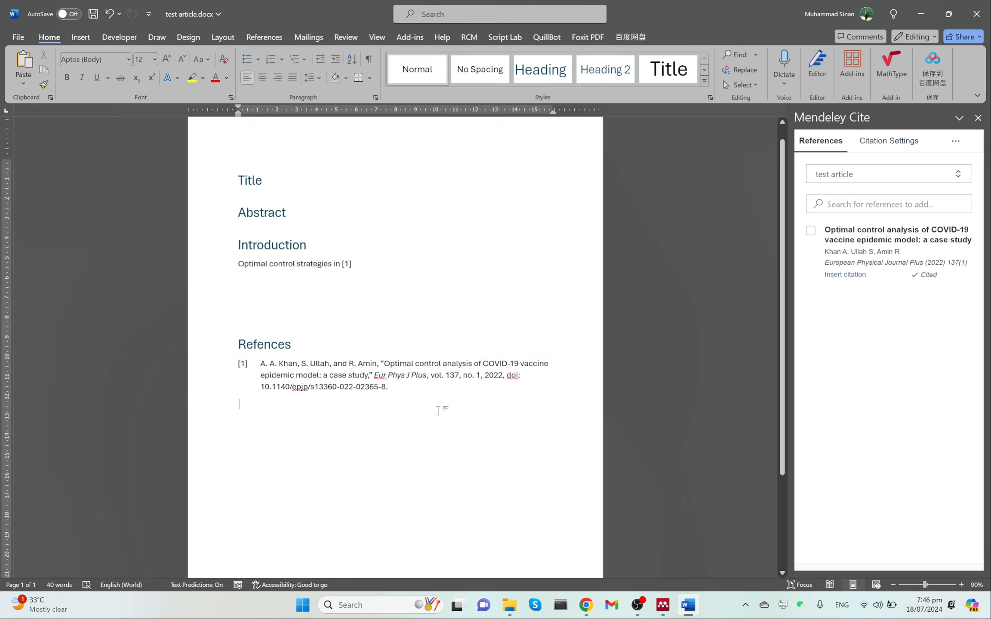
Switch to the Chrome window with the "mendeley cite in word" search and go back to the previous results page
left_click(663, 605)
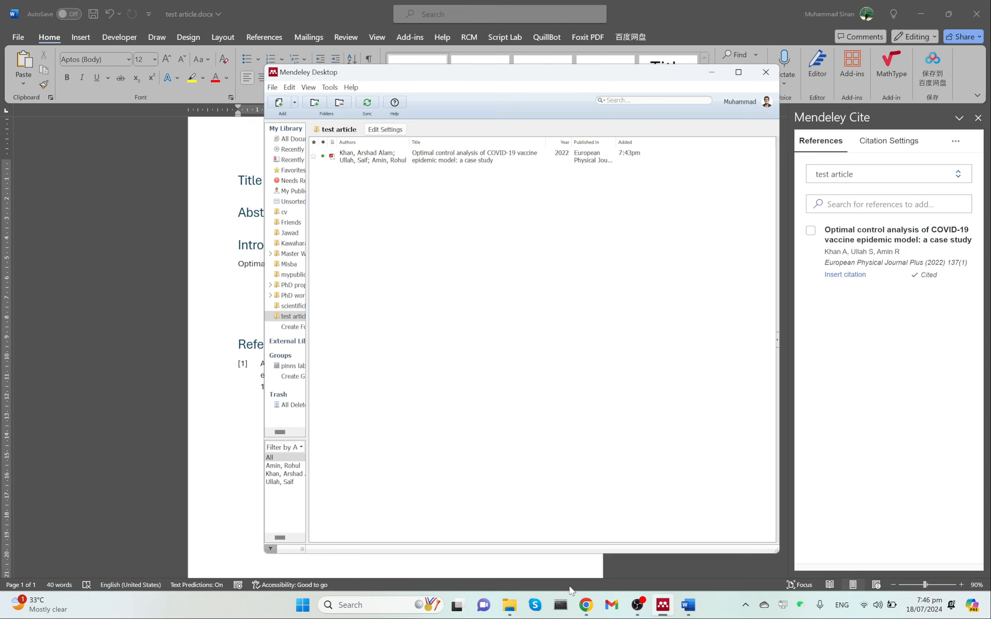
left_click(586, 605)
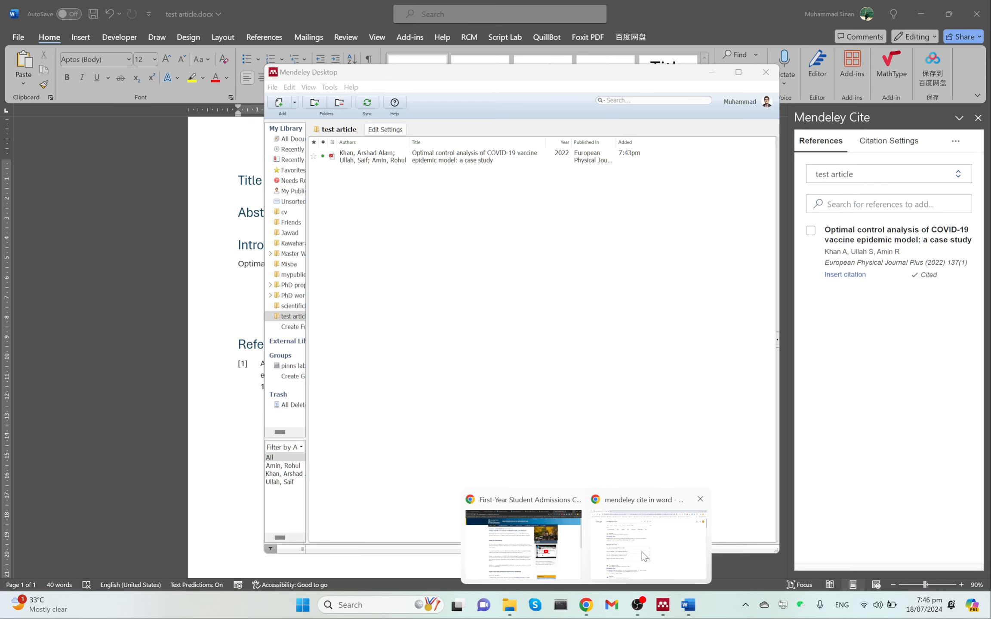
left_click(644, 557)
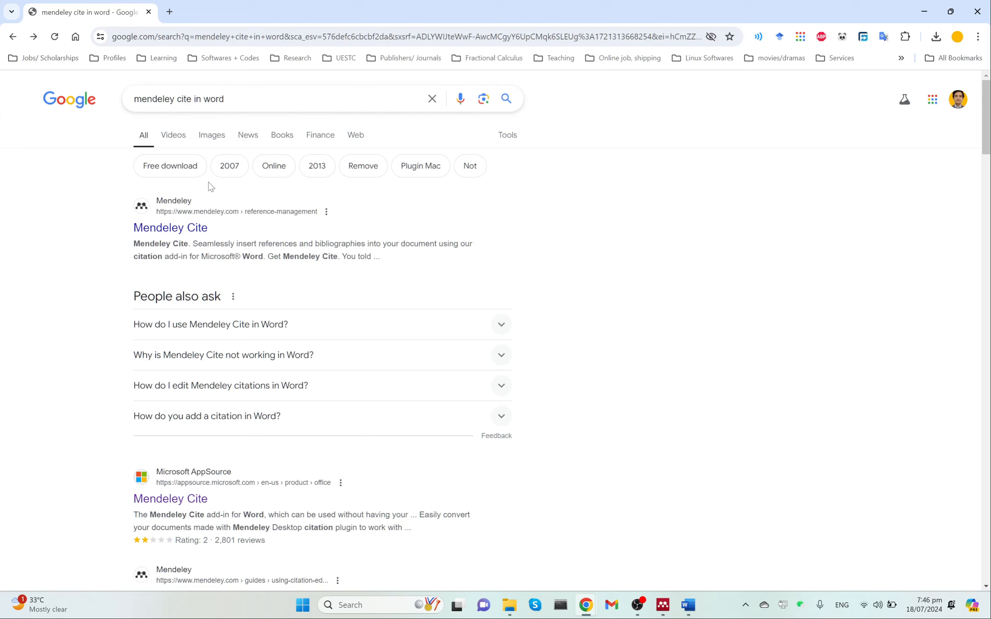
left_click(13, 37)
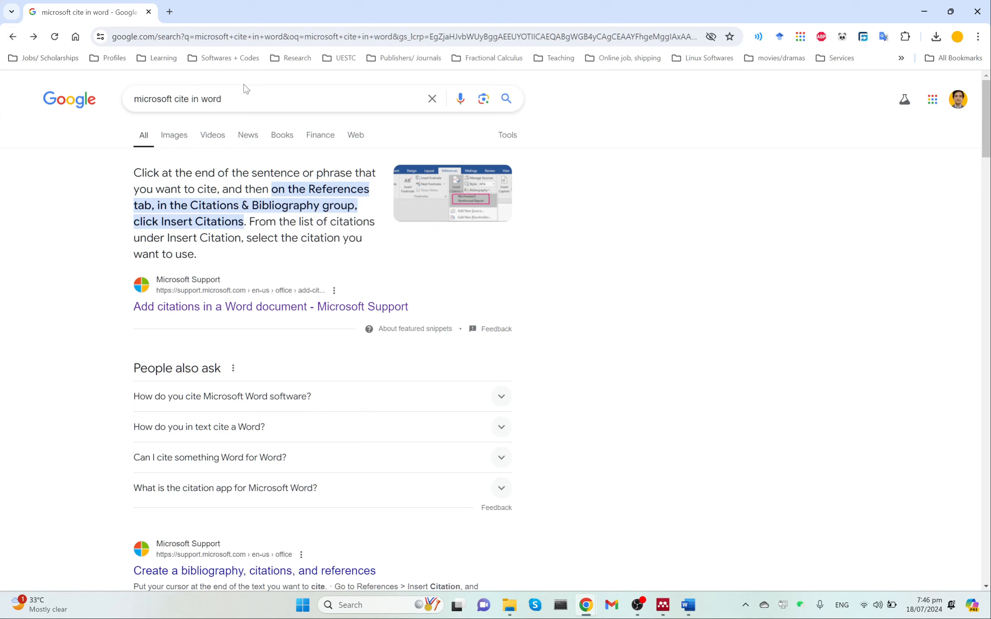
Search Google for "optiaml control + typhoid + epidmic models" and open the Wiley article on modelling and optimal control of typhoid fever
left_click_drag(245, 100, 125, 102)
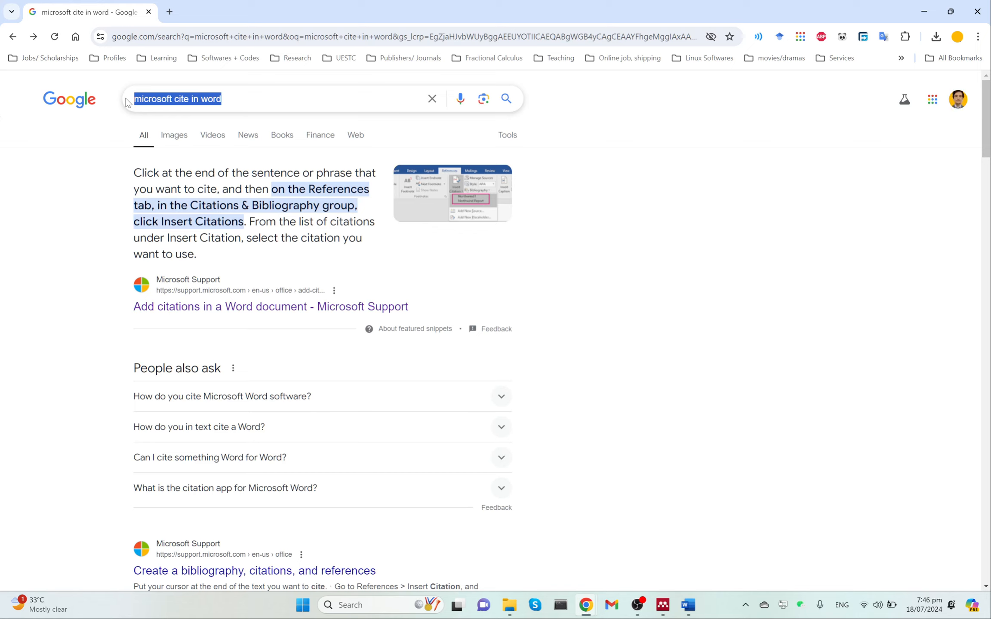
type("optiaml co")
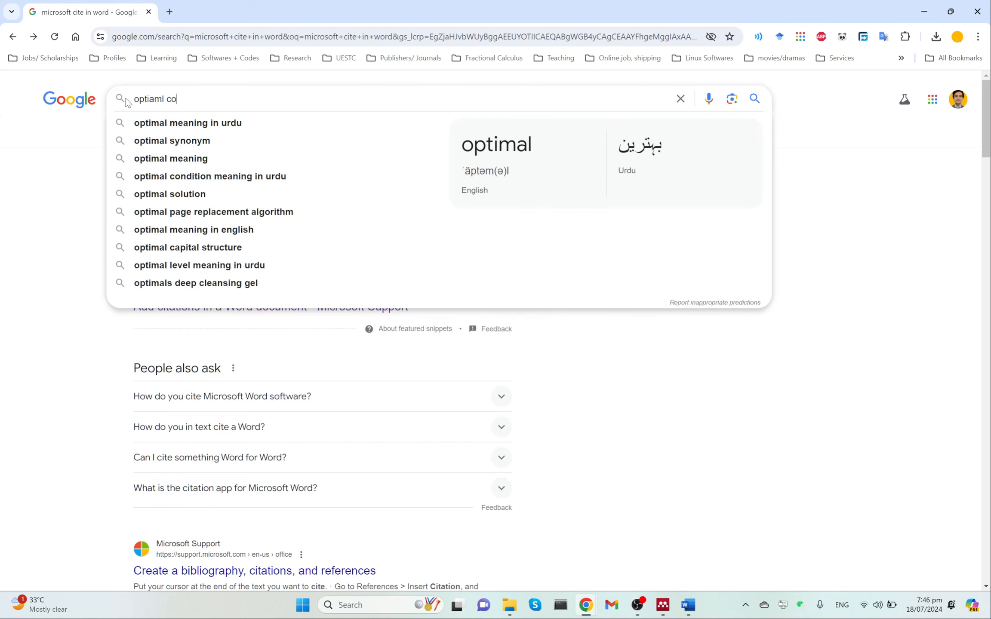
type("ntrol +")
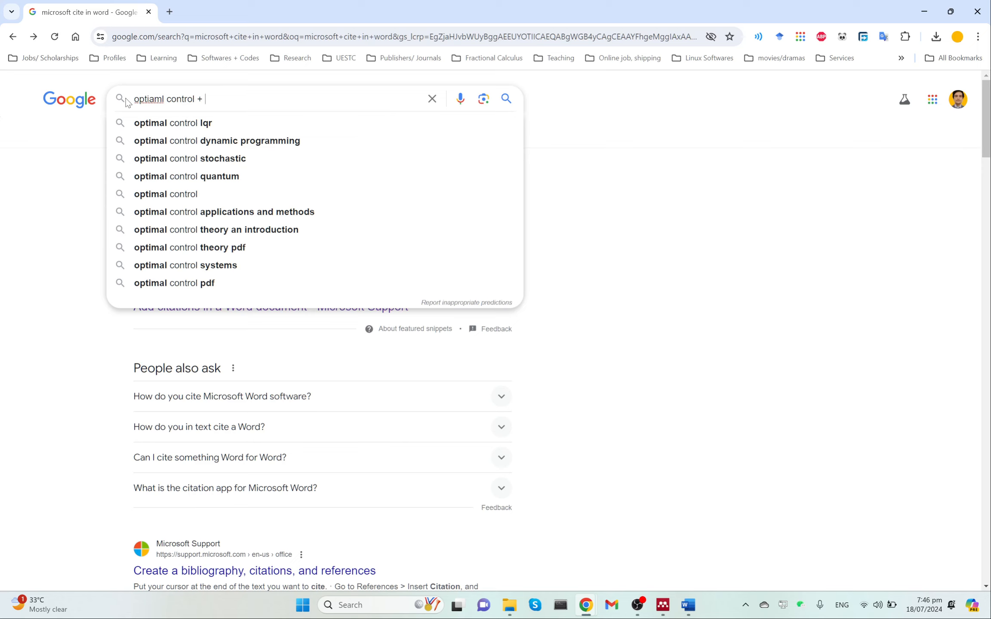
type("typh")
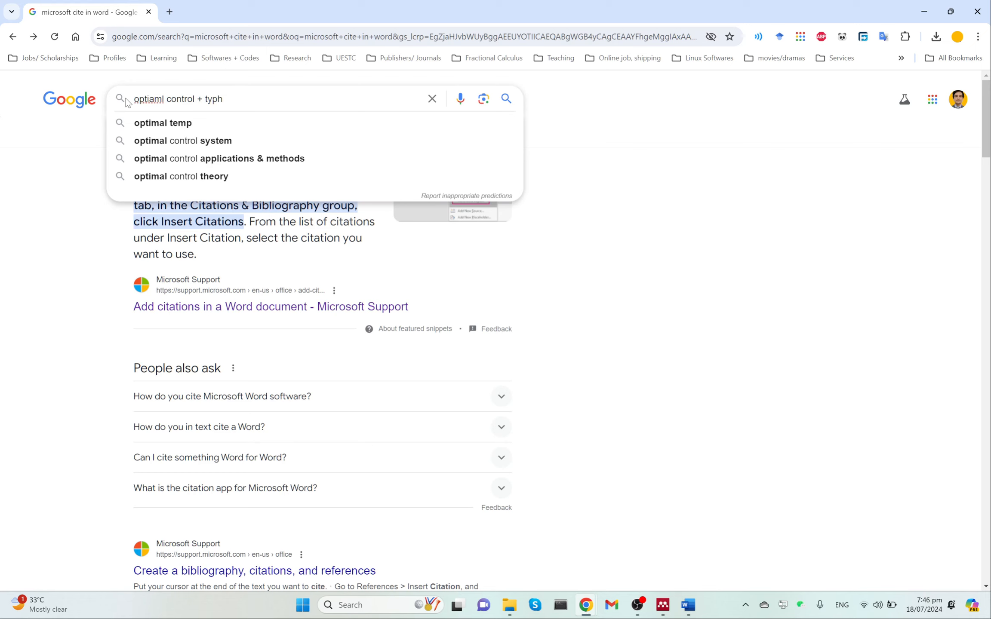
type("oo")
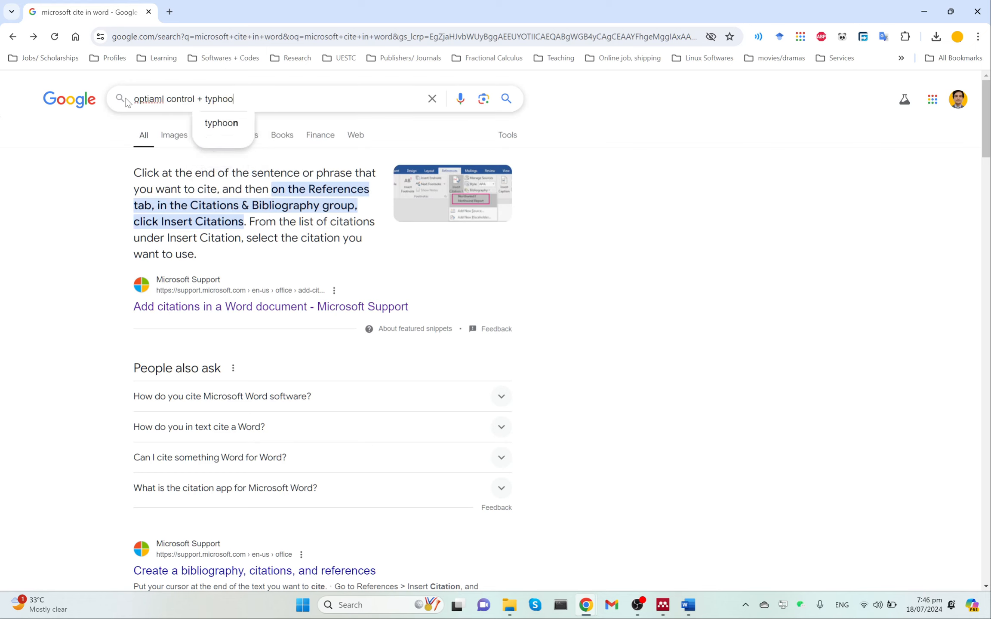
key("BackSpace")
type("id")
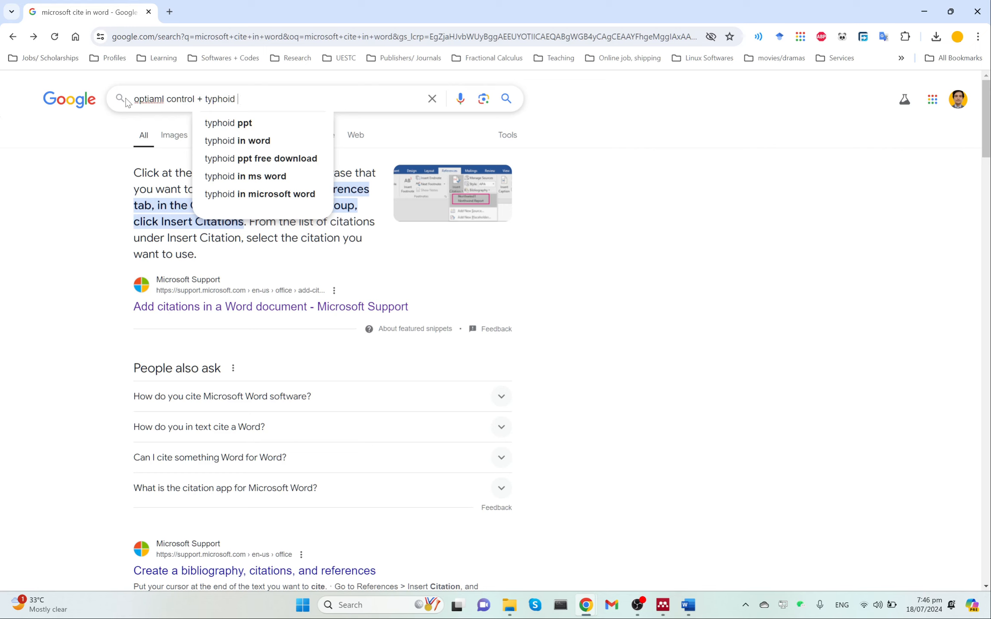
type(" + ")
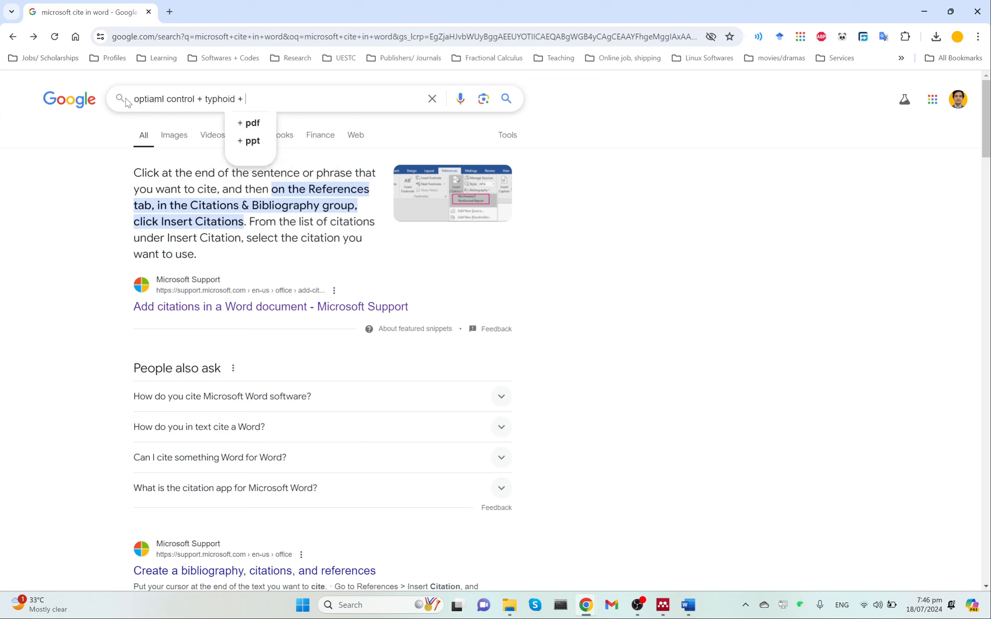
type("epic")
type("c modls")
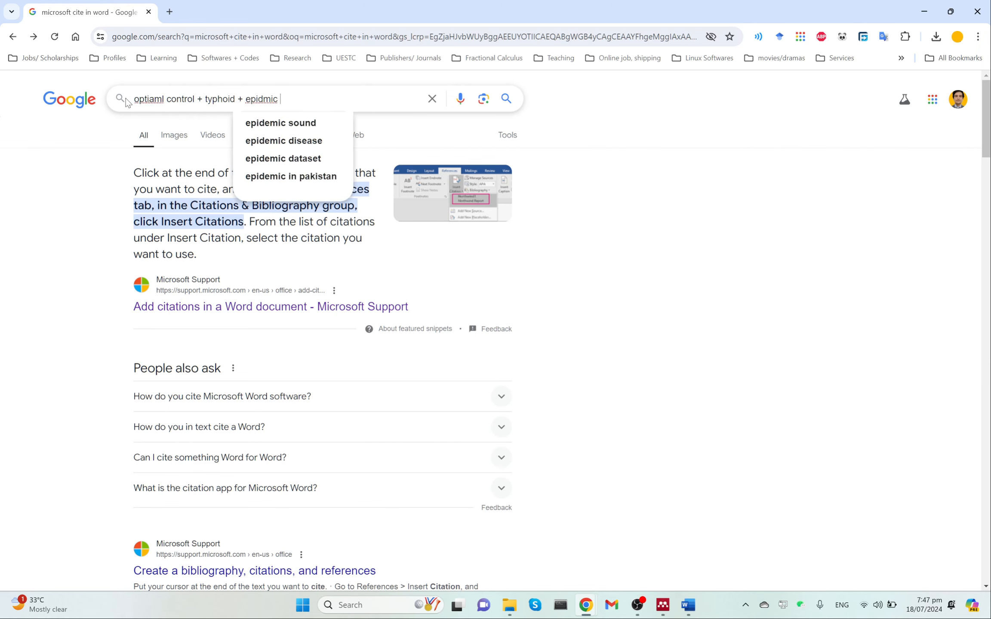
key("BackSpace")
key("BackSpace")
type("els")
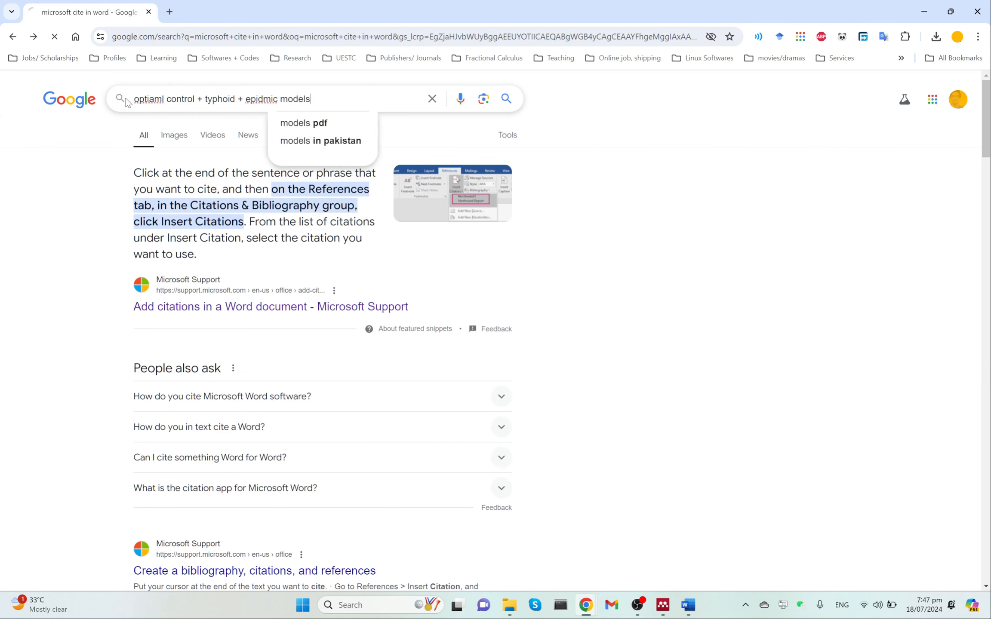
key("Return")
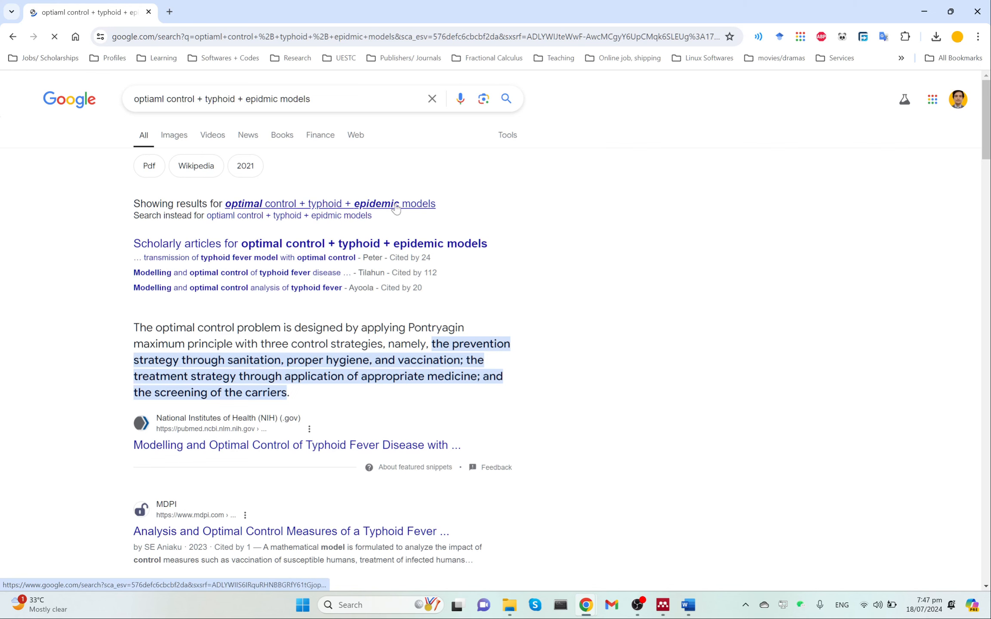
scroll(312, 388, "down", 5)
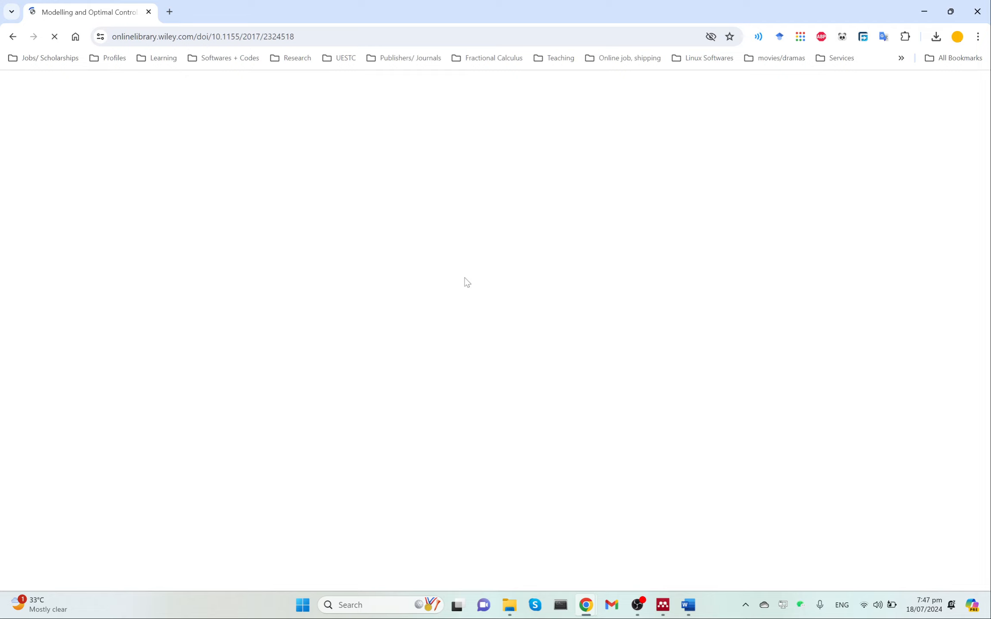
left_click(638, 605)
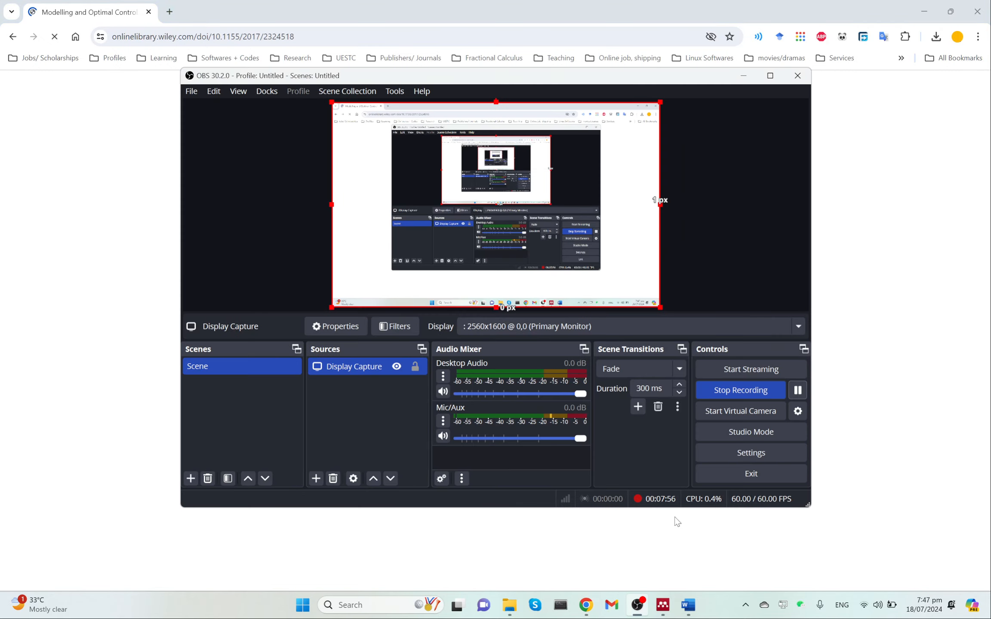
left_click(798, 391)
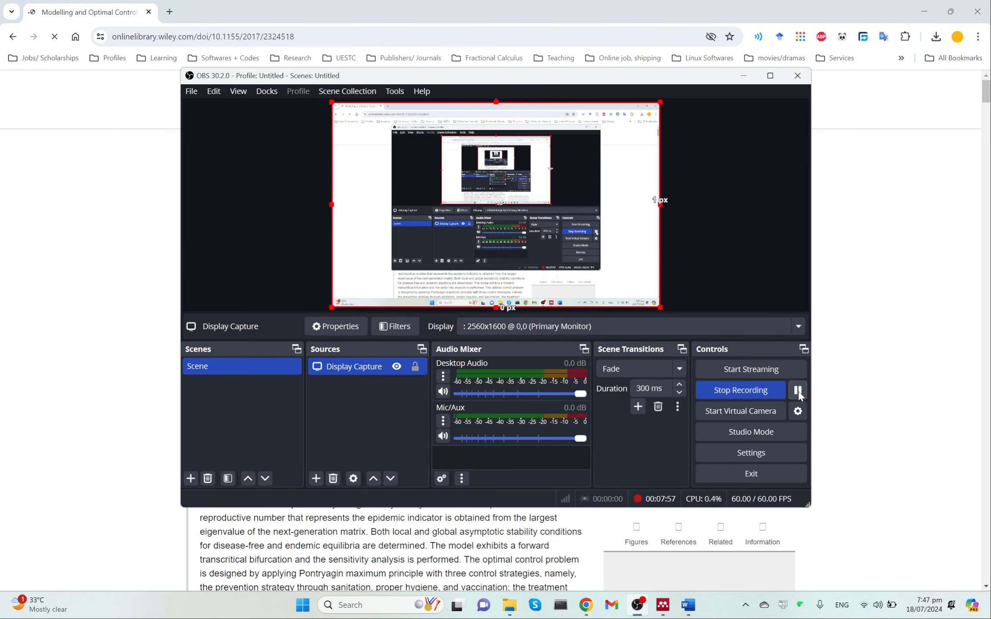
left_click(560, 5)
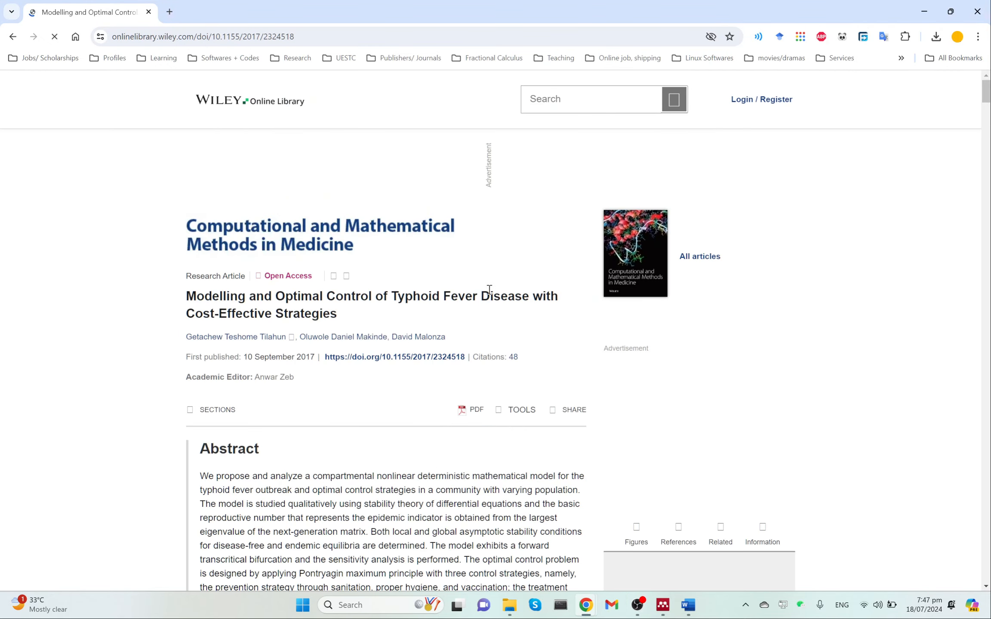
Copy the DOI link address of the Wiley typhoid fever article and minimise Chrome to return to Word
right_click(394, 357)
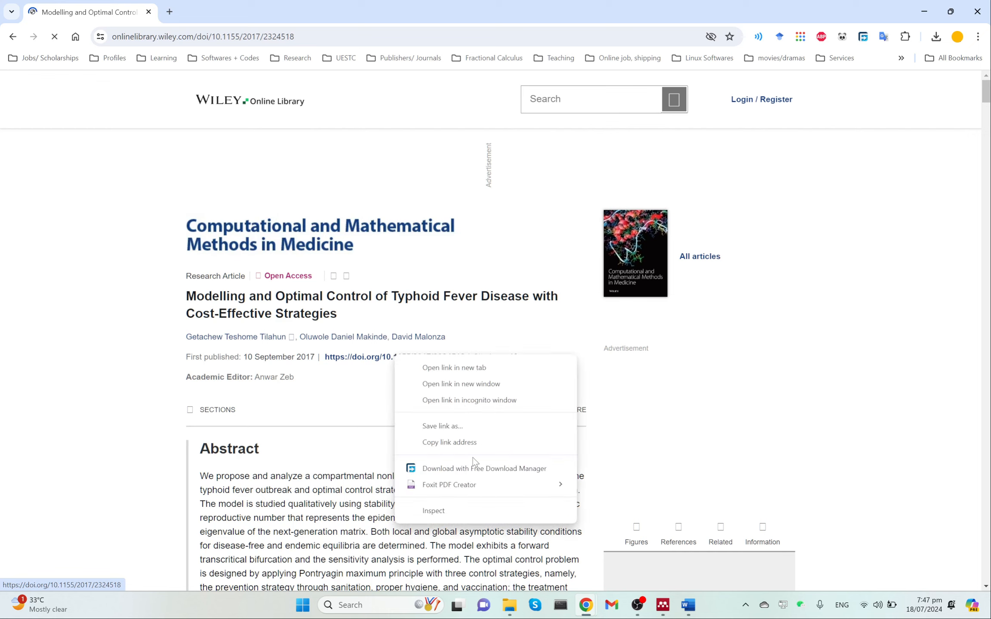
left_click(464, 443)
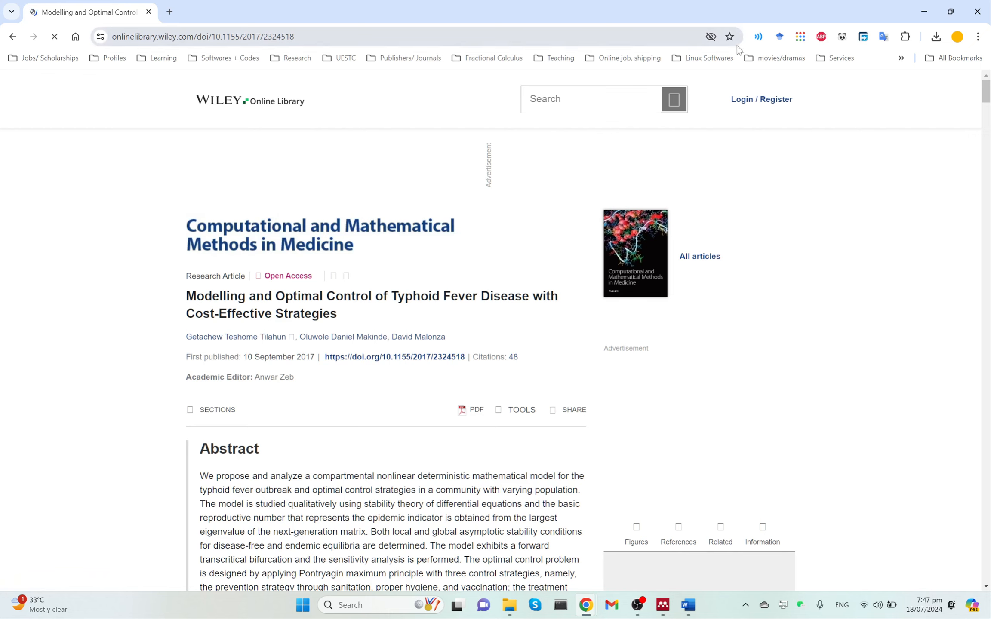
left_click(924, 11)
left_click(873, 321)
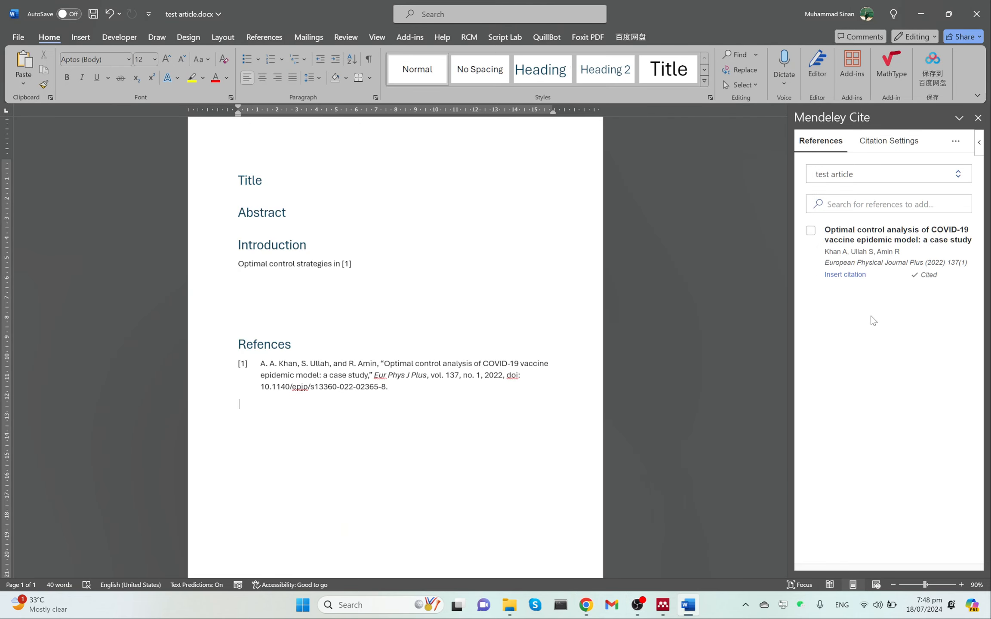
Switch to Mendeley Desktop, manually add a journal article to the test article folder by looking up the copied DOI, and save the entry
left_click(664, 610)
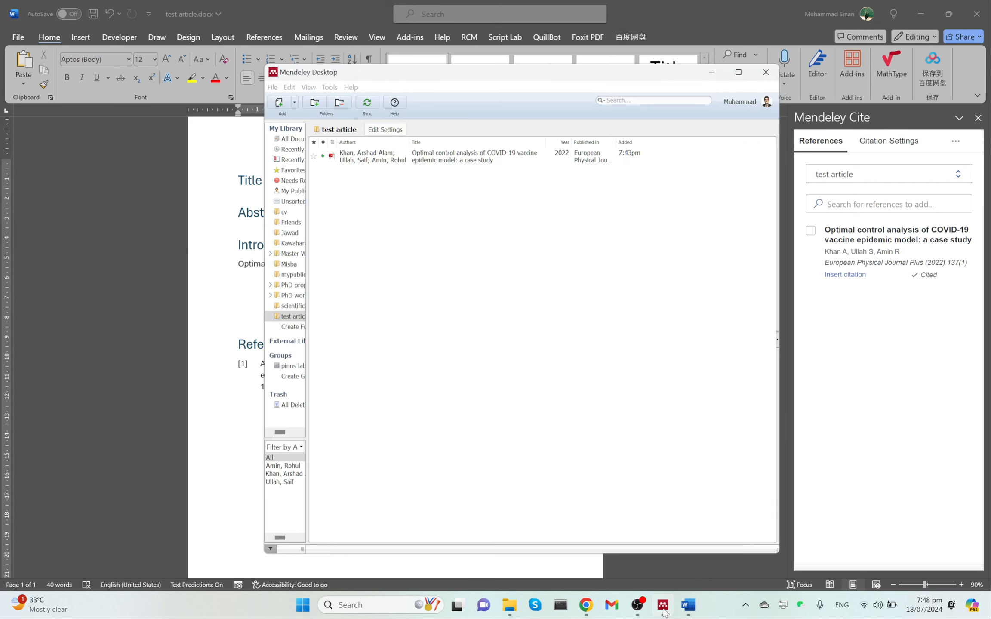
right_click(446, 306)
left_click(499, 338)
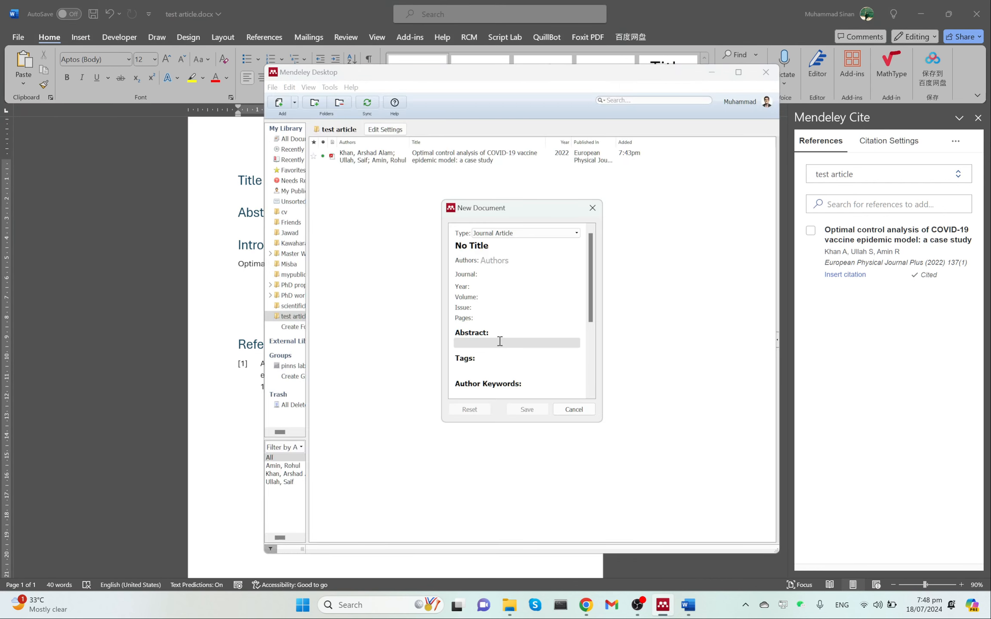
scroll(500, 341, "down", 5)
left_click(529, 321)
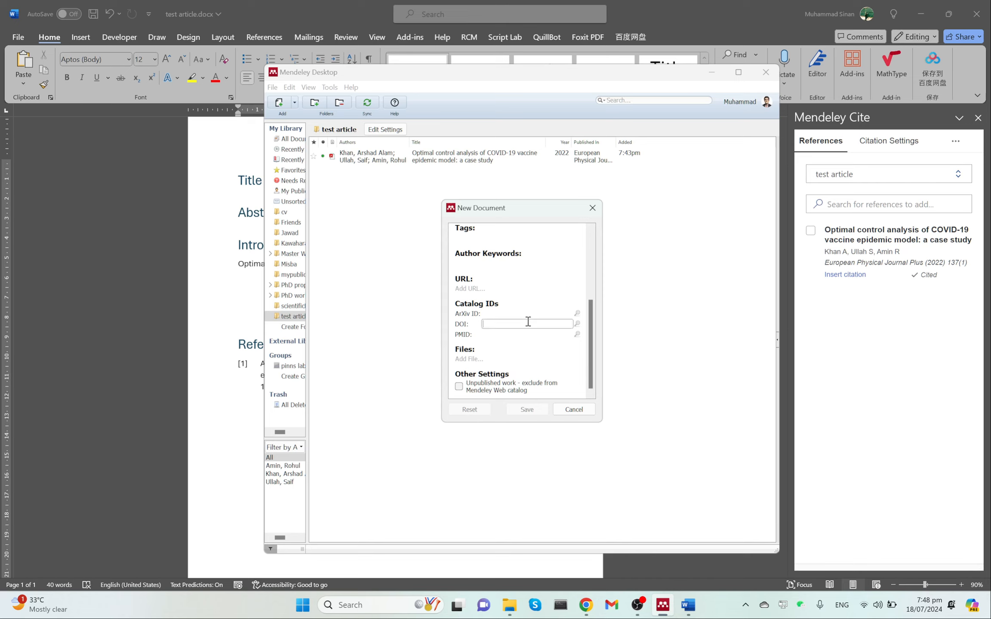
key("ctrl+v")
left_click(577, 325)
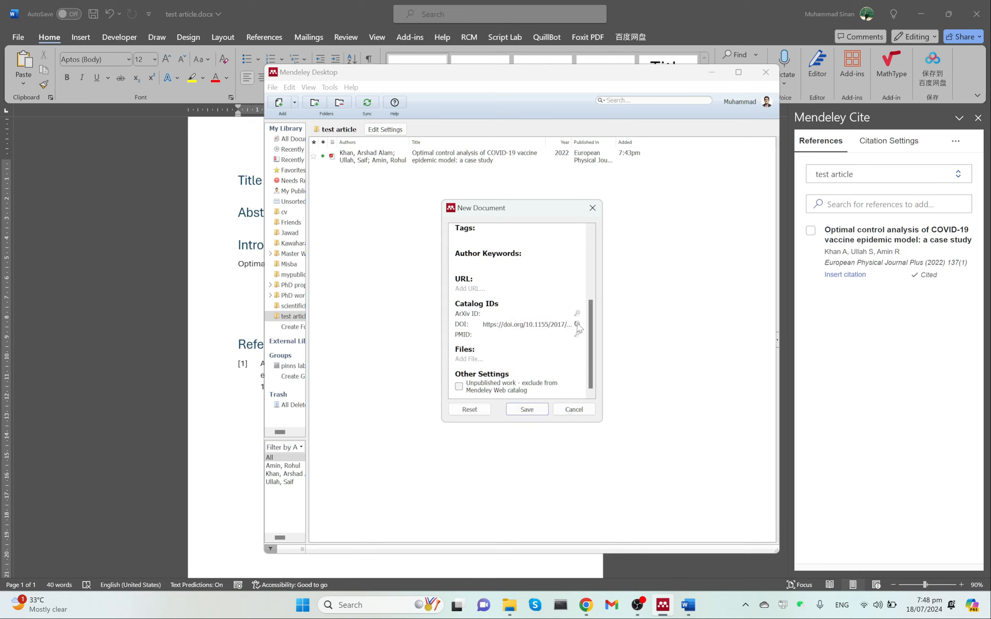
scroll(541, 281, "up", 5)
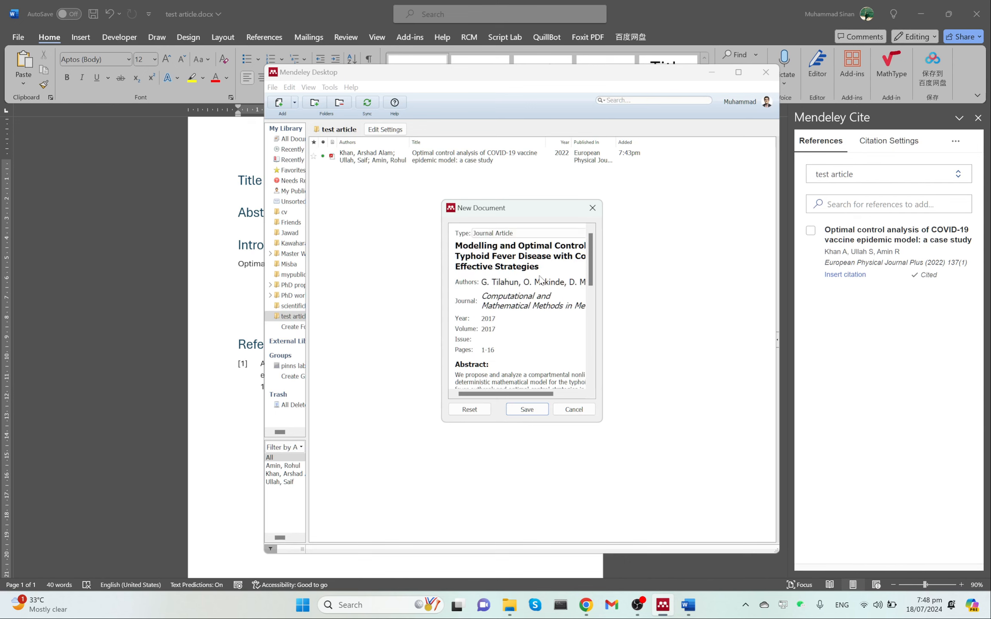
left_click(527, 409)
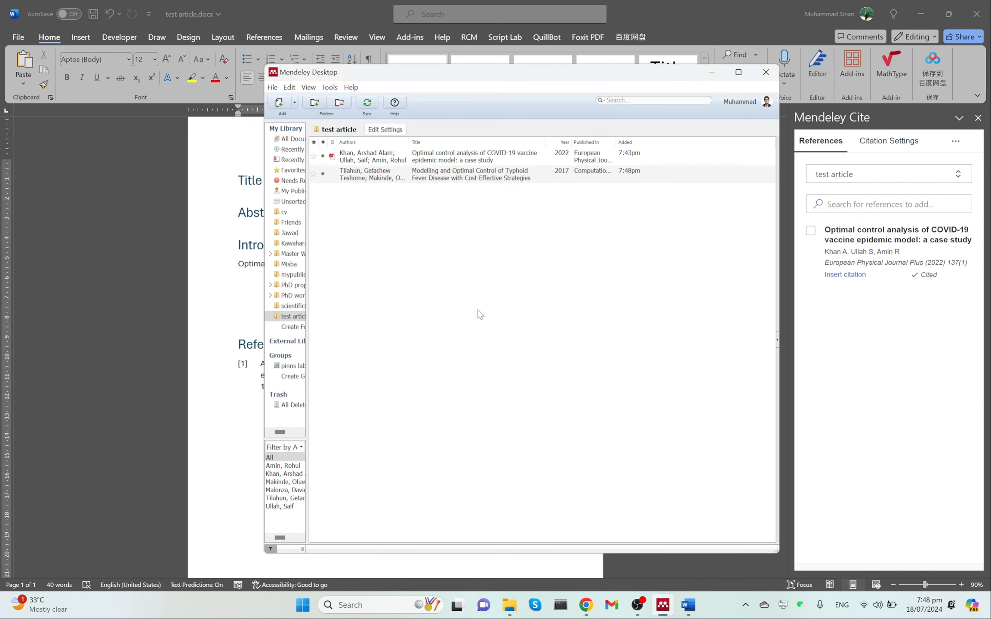
Sync the Mendeley library, return to Word and update the Mendeley Cite references from the library
left_click(368, 103)
left_click(868, 359)
left_click(959, 144)
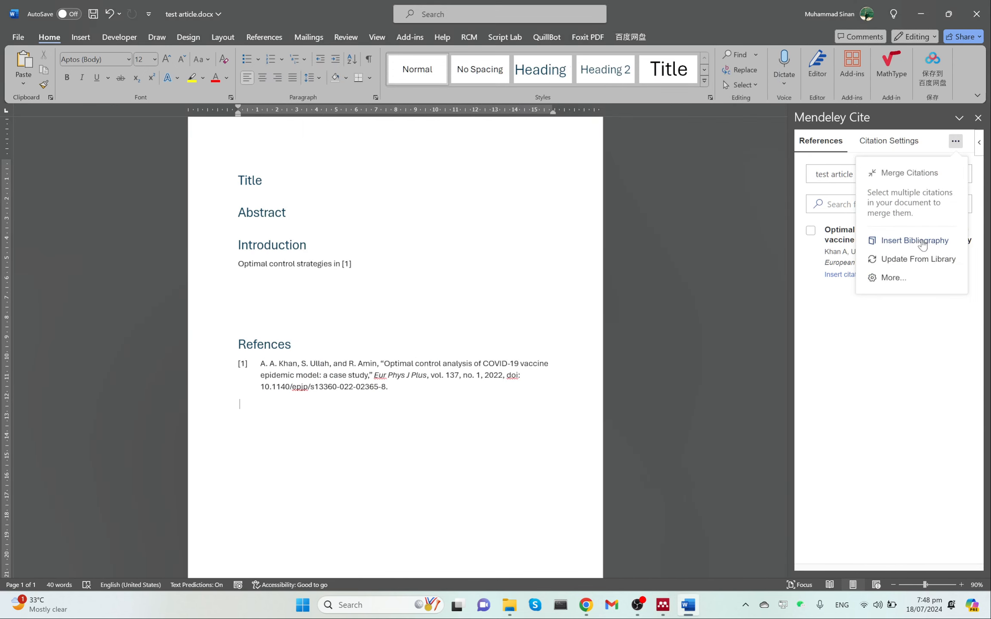
left_click(908, 257)
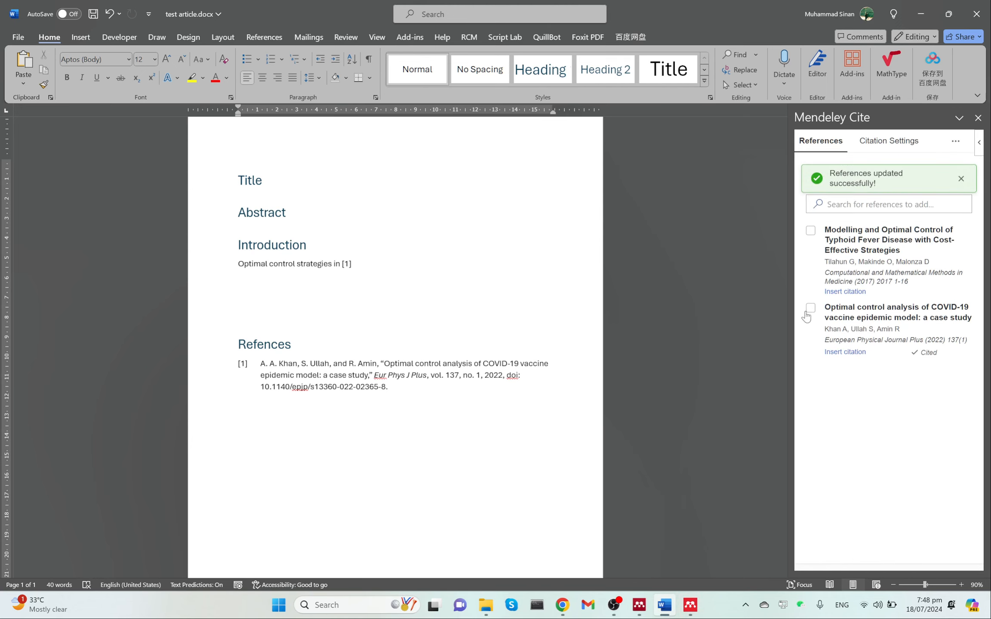
Add a comma after citation [1] in the Introduction and insert a citation for the typhoid fever optimal control article
type(",")
left_click(845, 292)
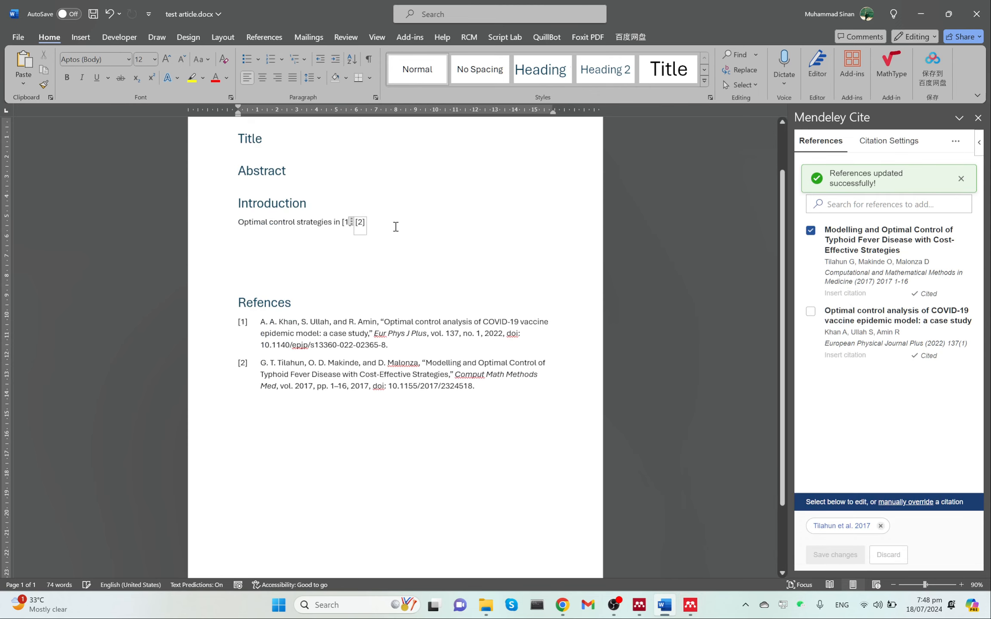
left_click(394, 224)
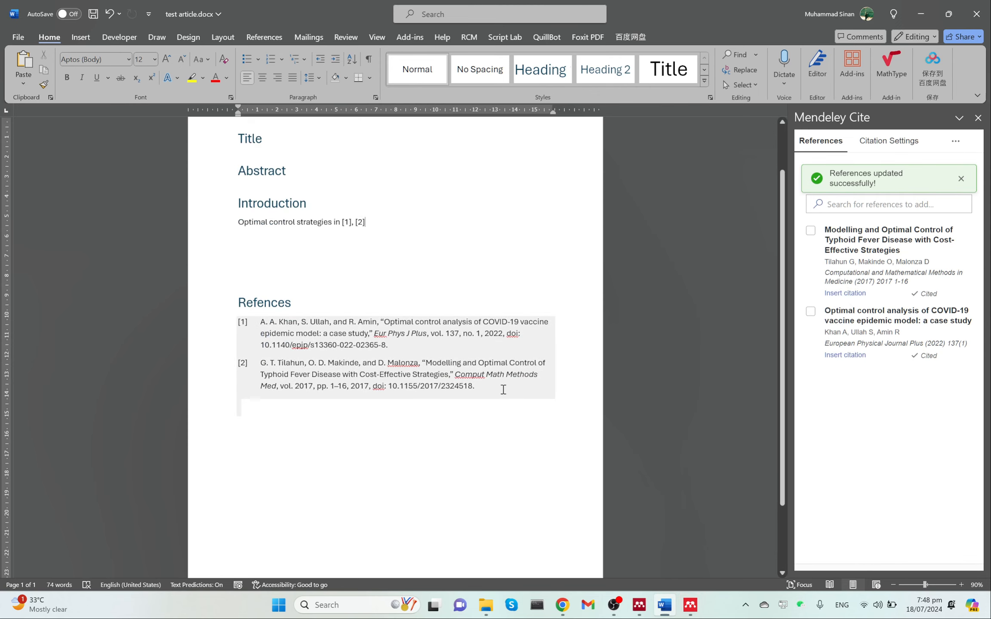
left_click(502, 387)
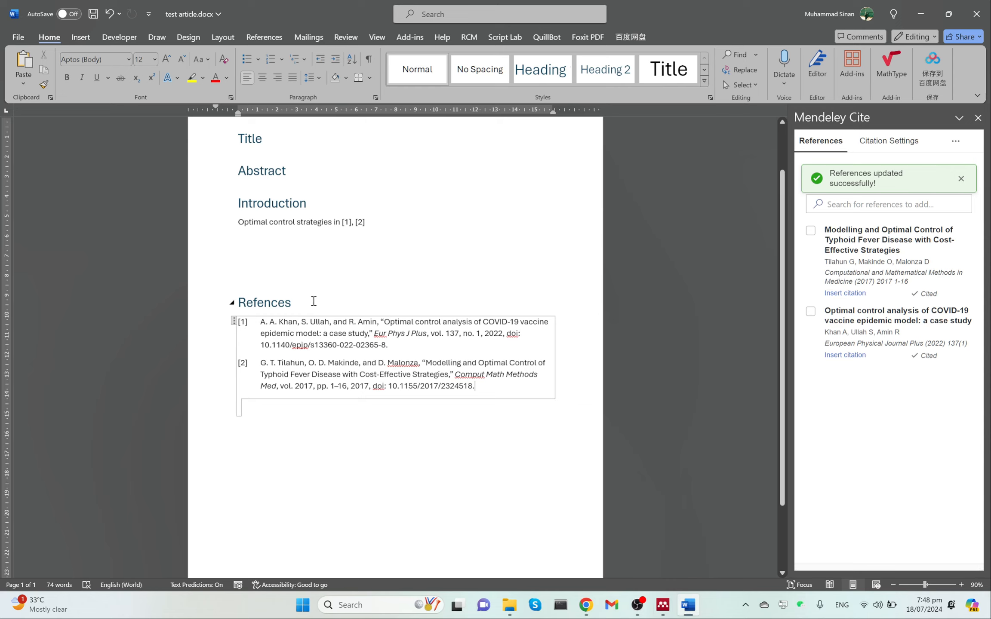
left_click(314, 302)
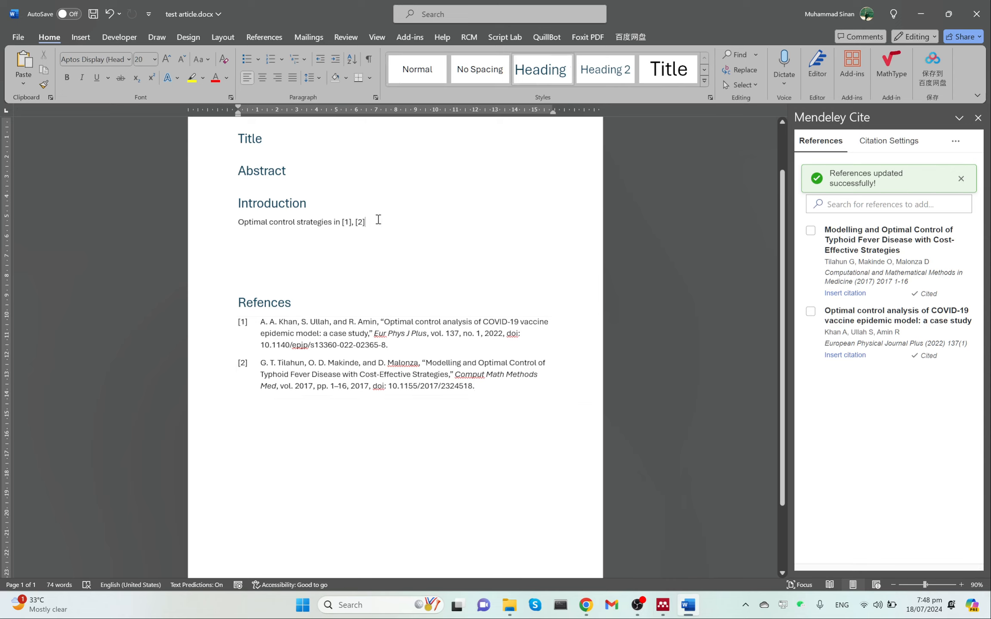
left_click(376, 220)
Change the document's Mendeley citation style to Energy Conversion and Management
left_click(874, 148)
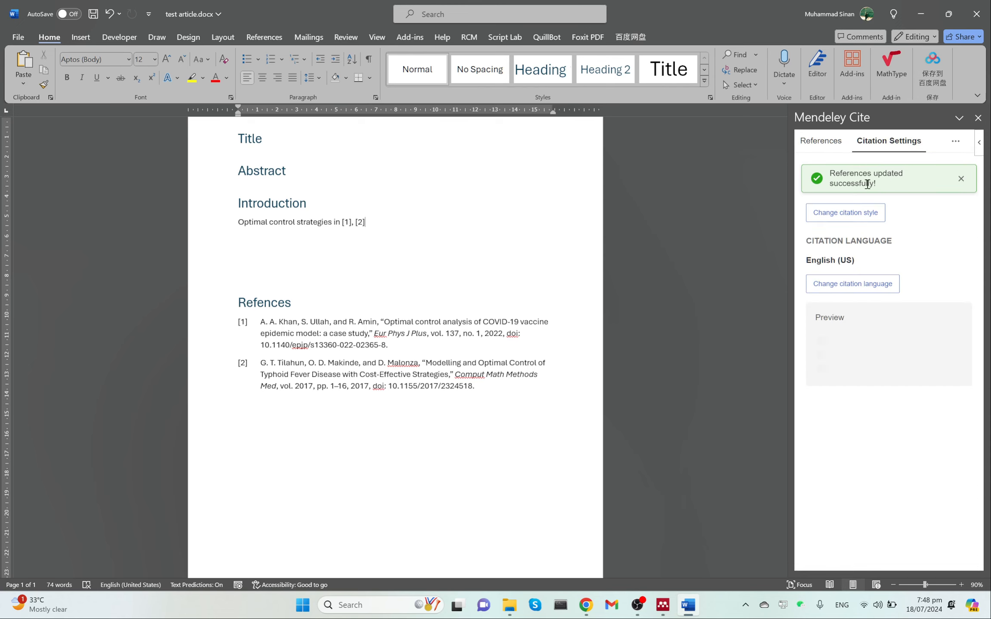
left_click(843, 213)
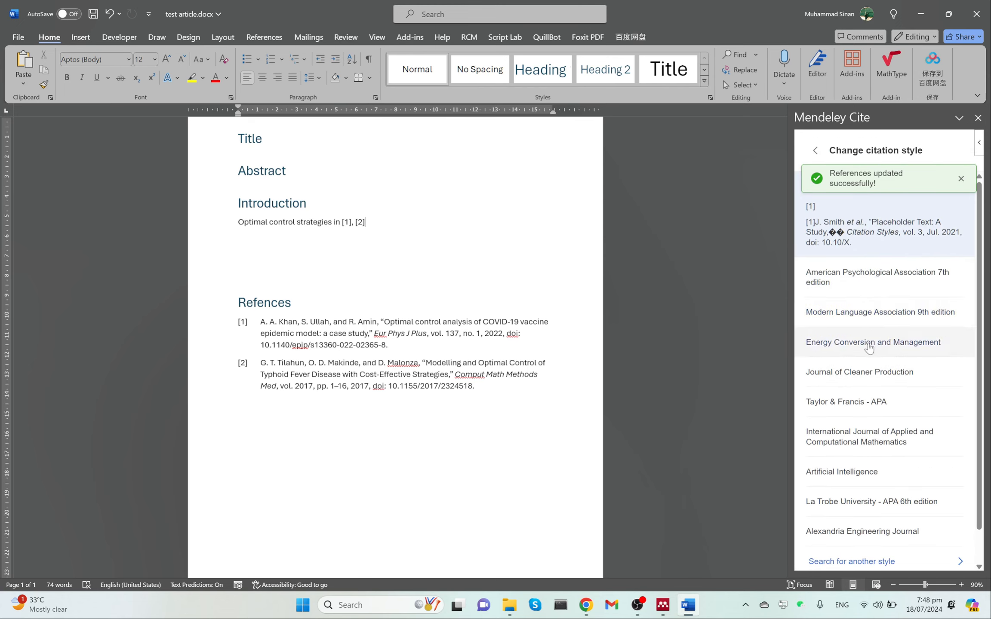
left_click(885, 342)
left_click(849, 552)
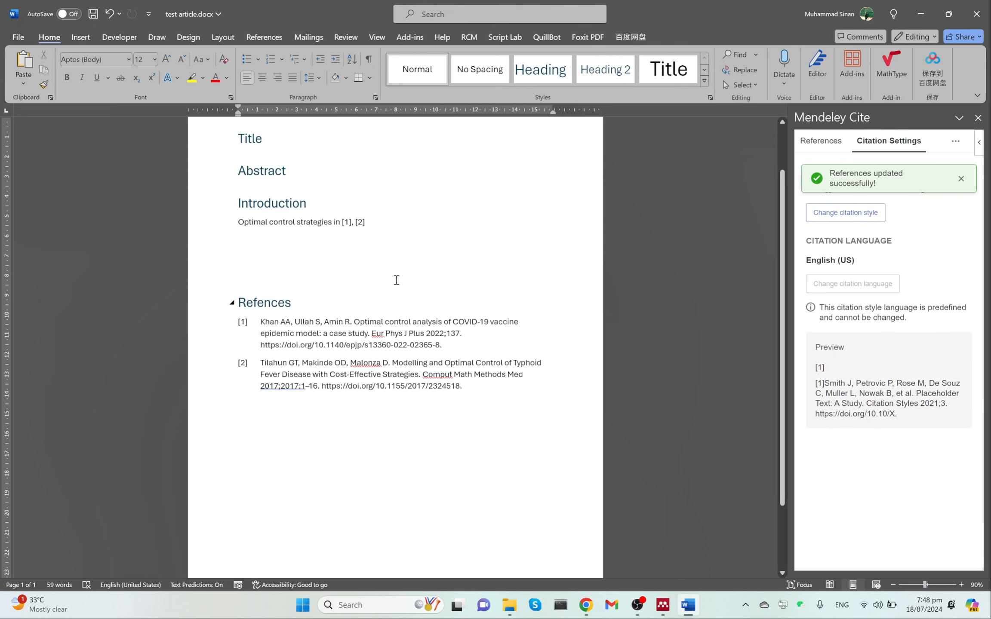
scroll(437, 220, "up", 2)
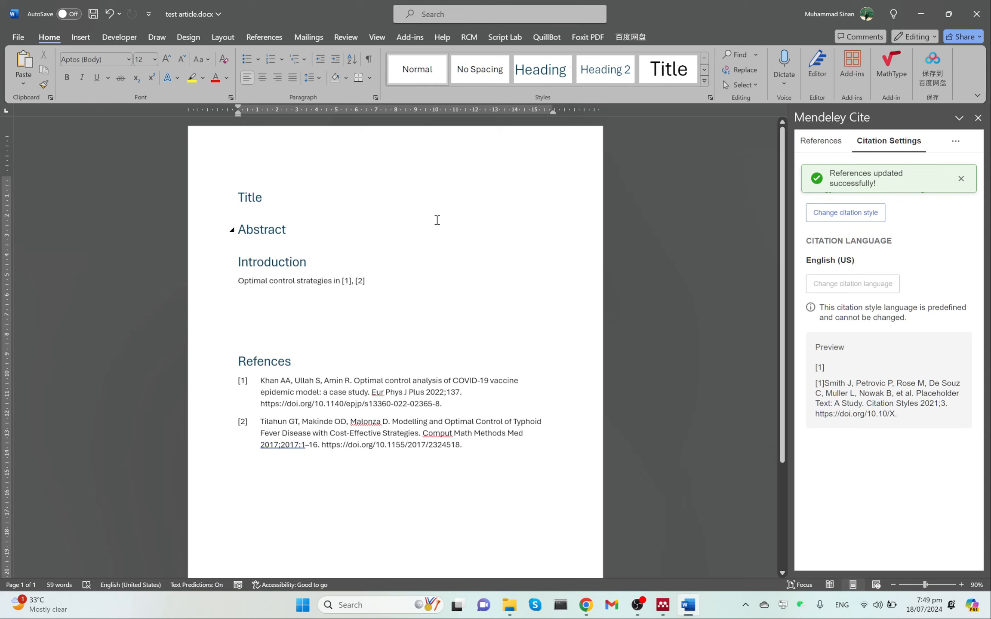
Save the test article document and minimise Word to bring up the File Explorer project folder
left_click(663, 606)
left_click(663, 605)
key("ctrl+s")
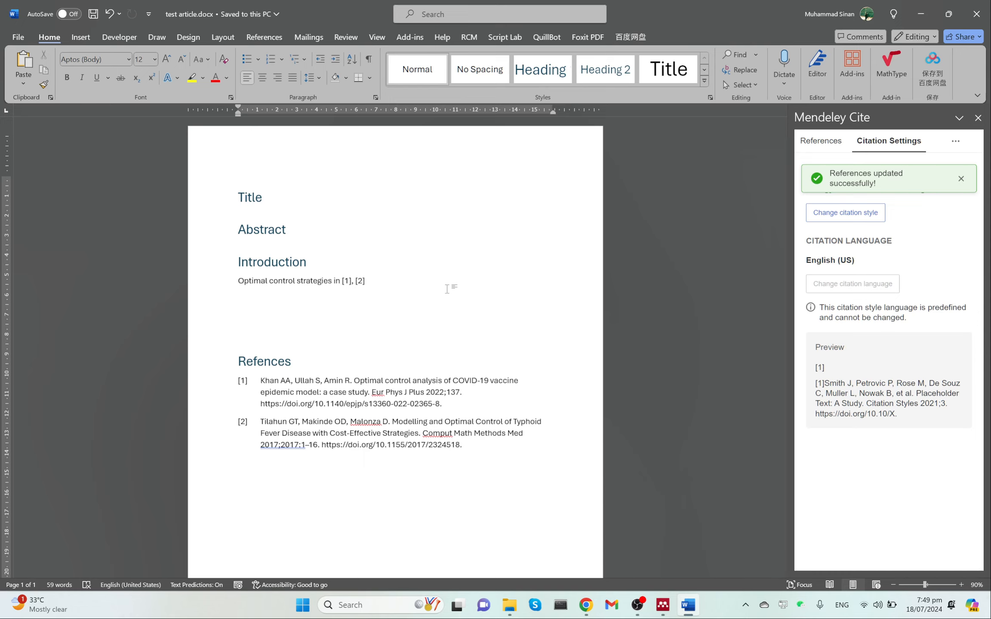
left_click(921, 15)
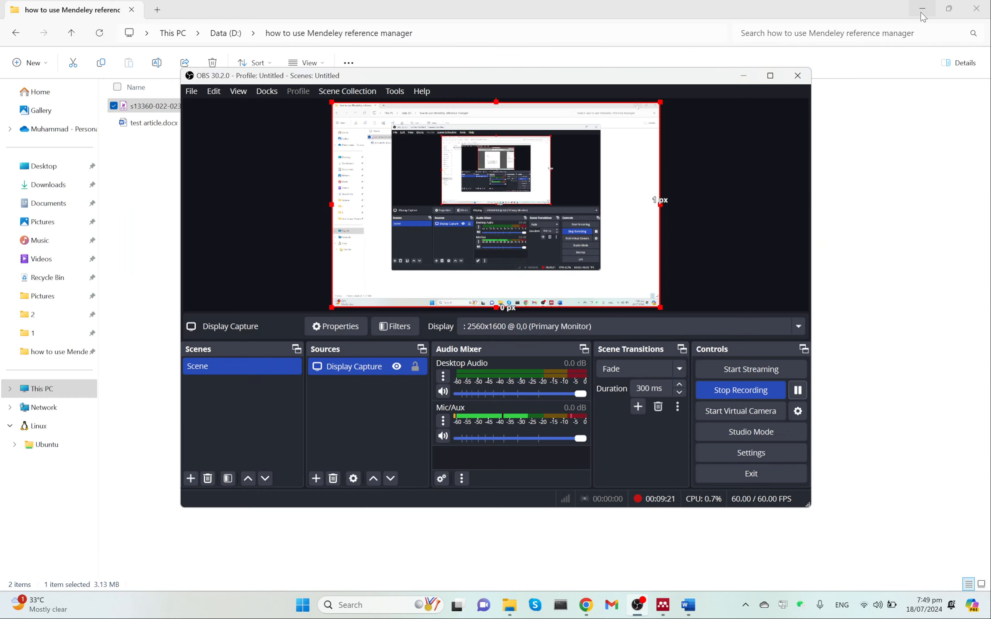
left_click(896, 208)
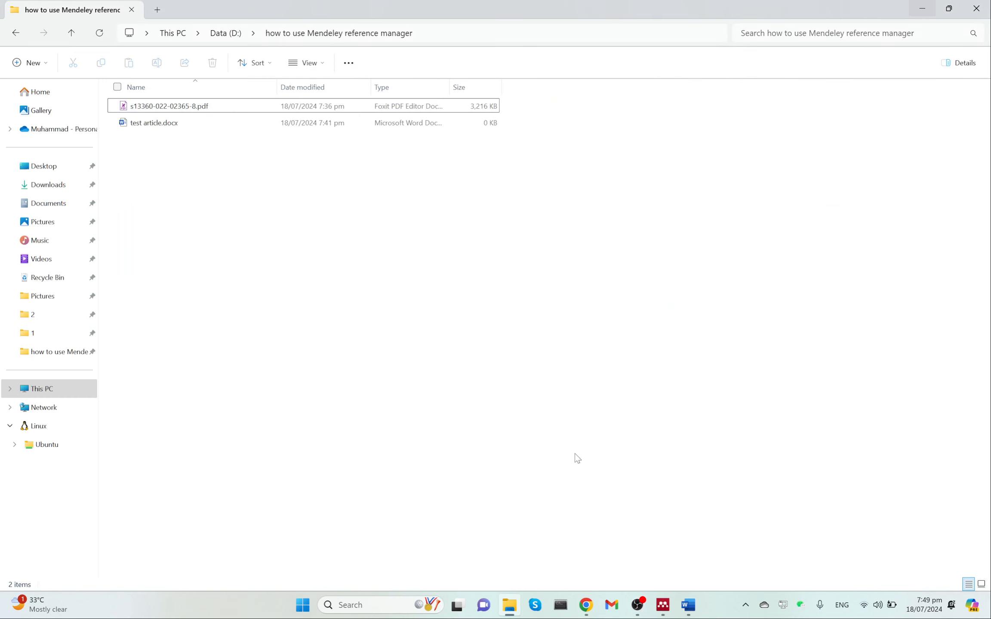
Switch to Mendeley Desktop, select both articles in the test article folder and start exporting them
left_click(663, 604)
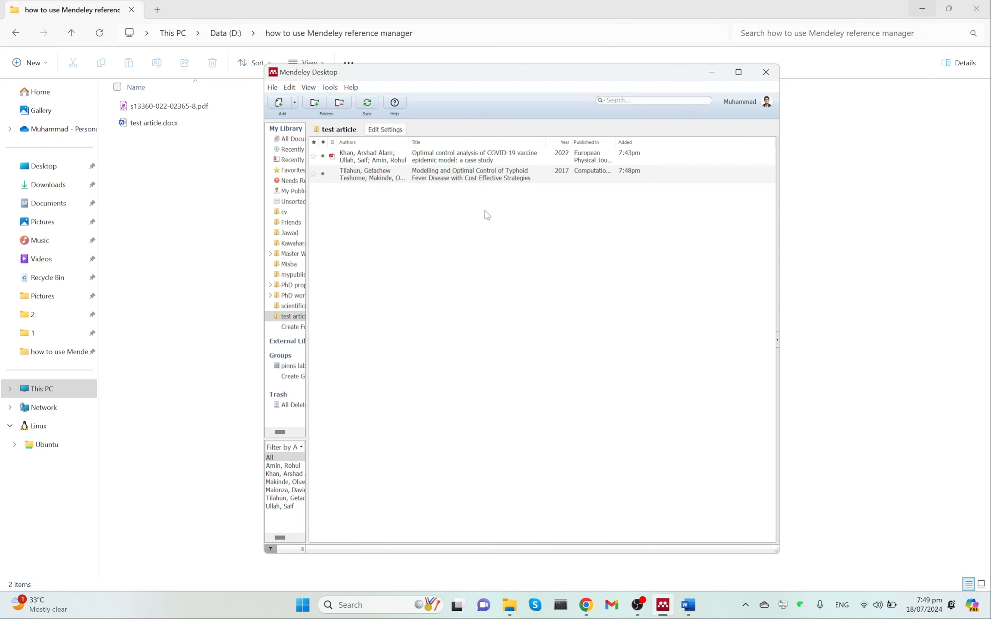
key("ctrl+a")
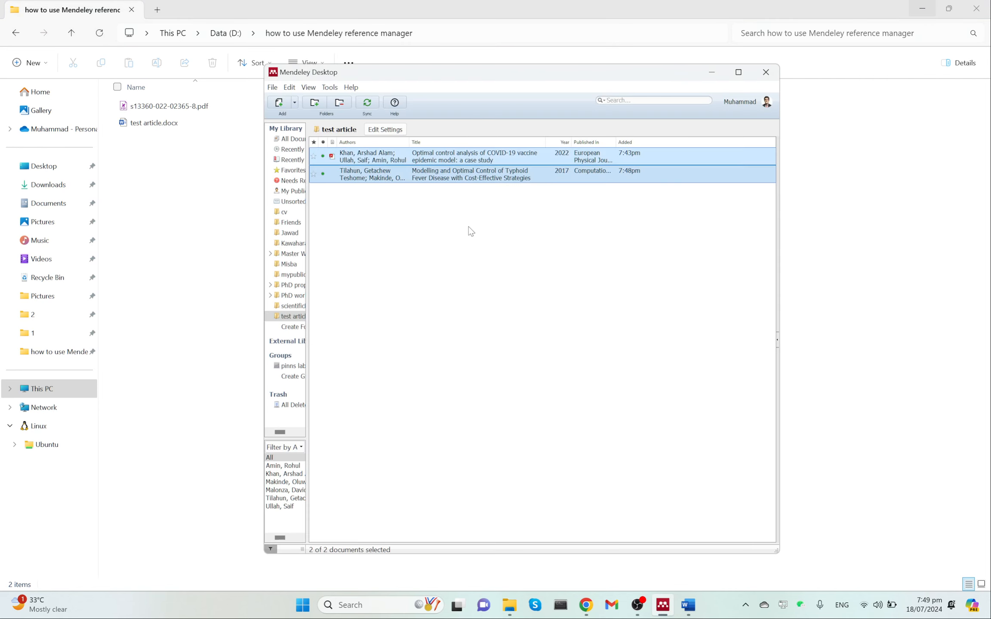
right_click(425, 176)
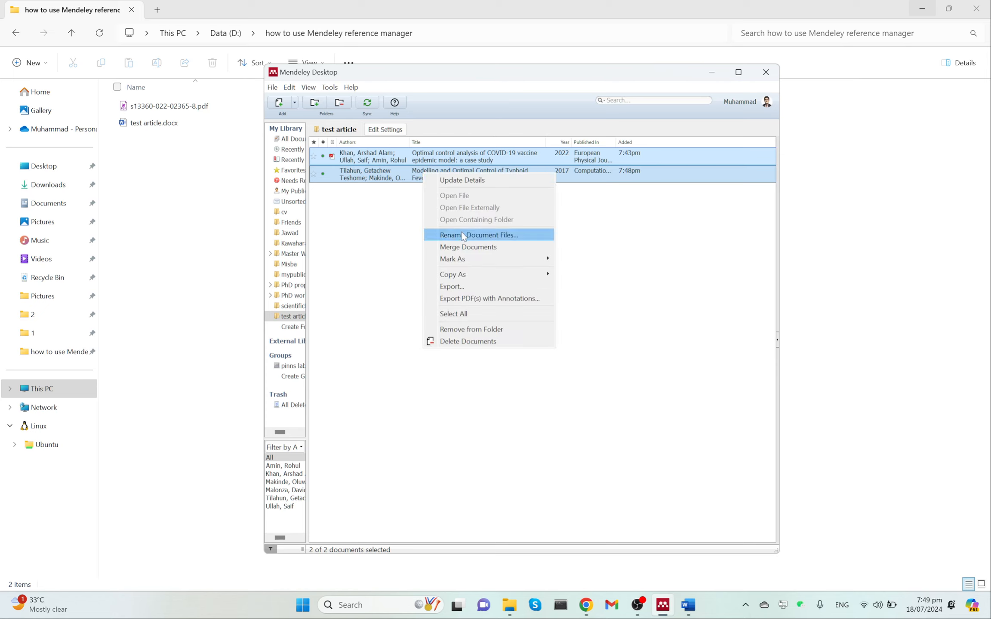
mouse_move(482, 260)
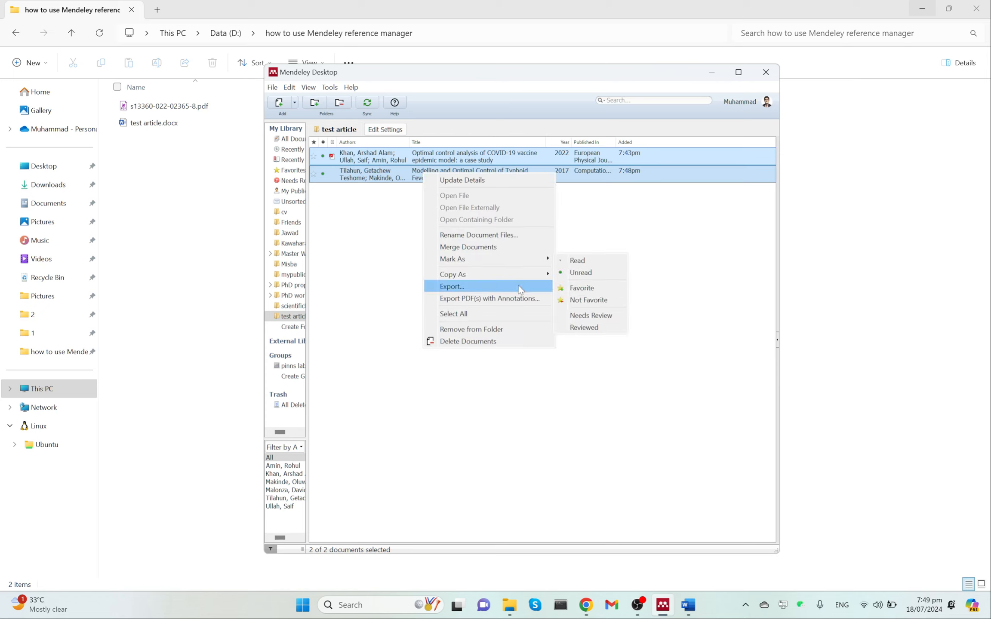
left_click(507, 286)
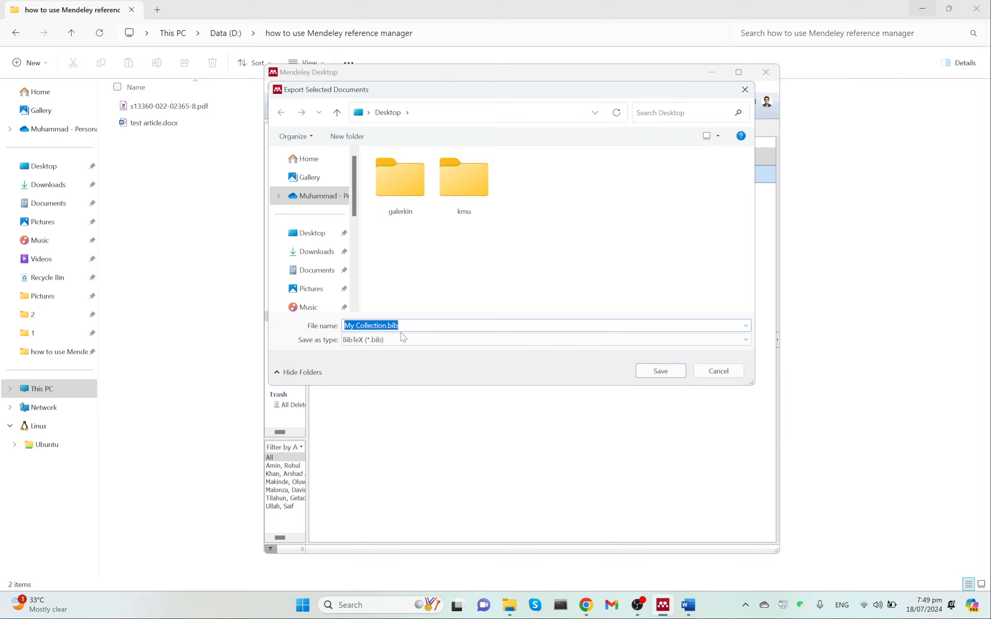
Copy the path of the "how to use Mendeley reference manager" folder from File Explorer and set it as the export location
left_click(464, 34)
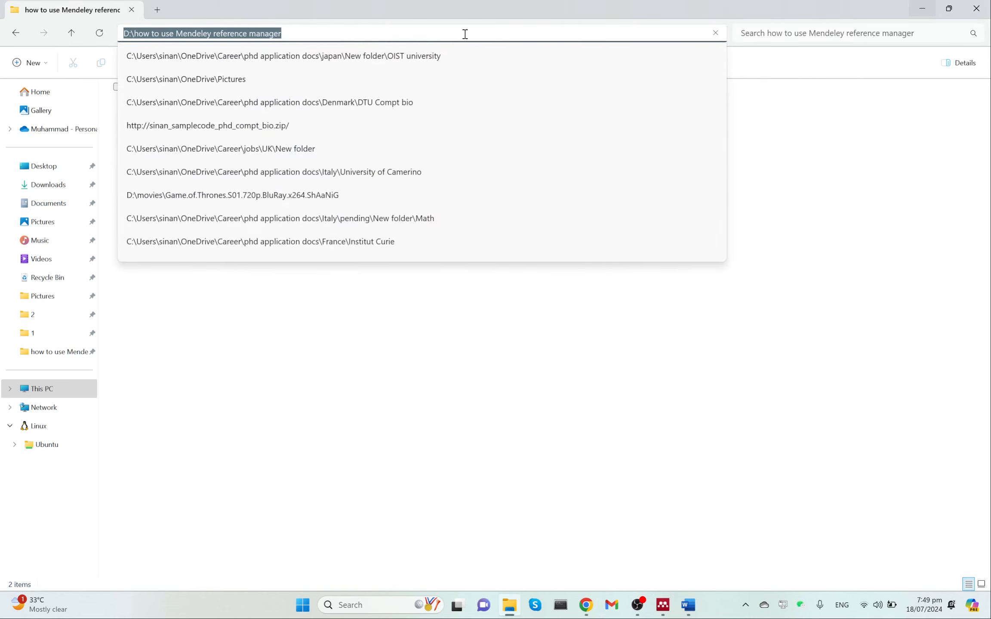
left_click(671, 329)
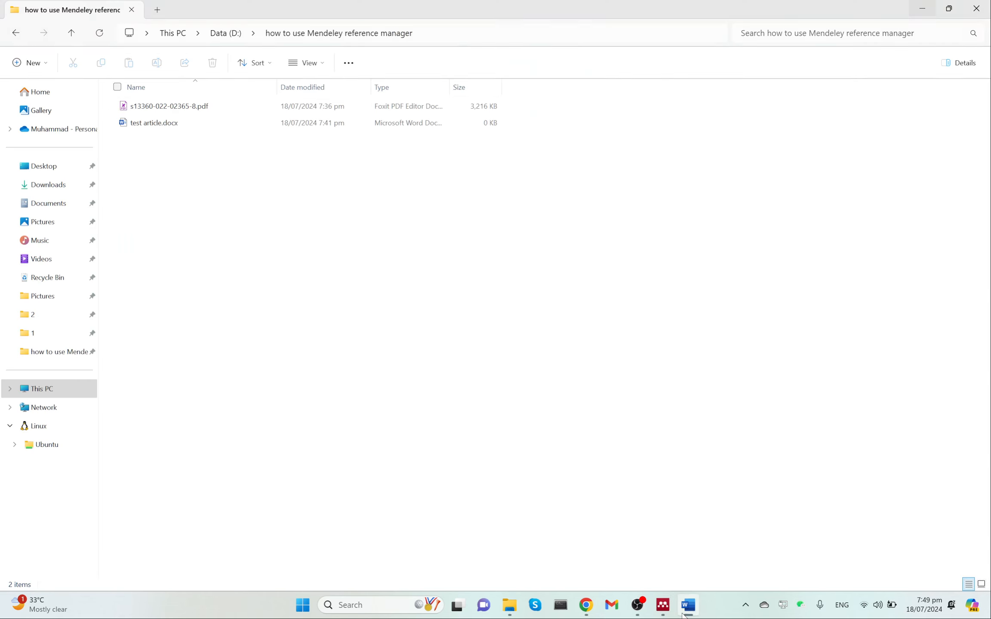
left_click(663, 605)
left_click(516, 115)
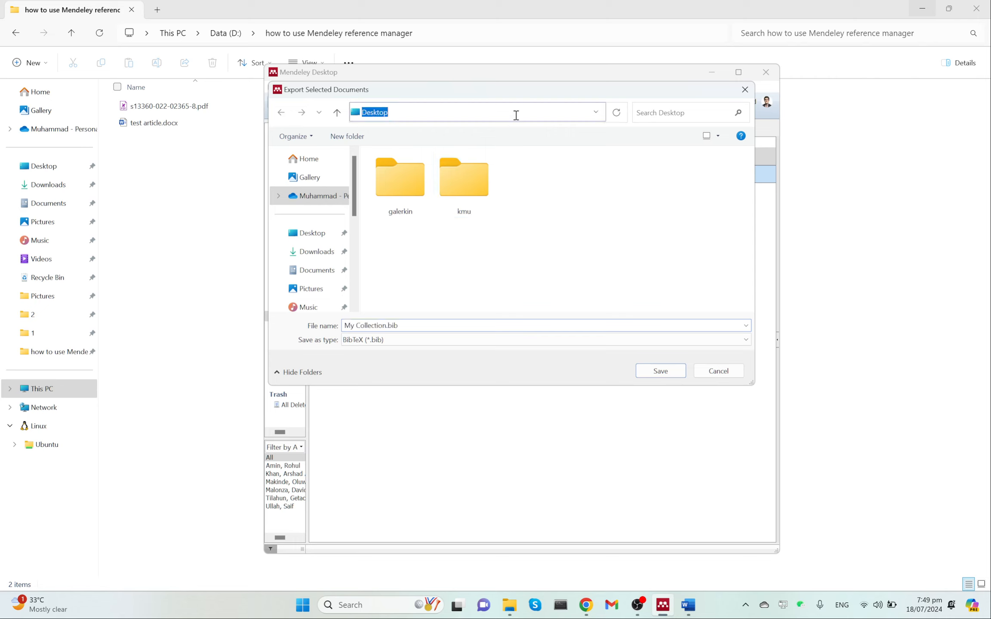
key("ctrl+v")
key("Return")
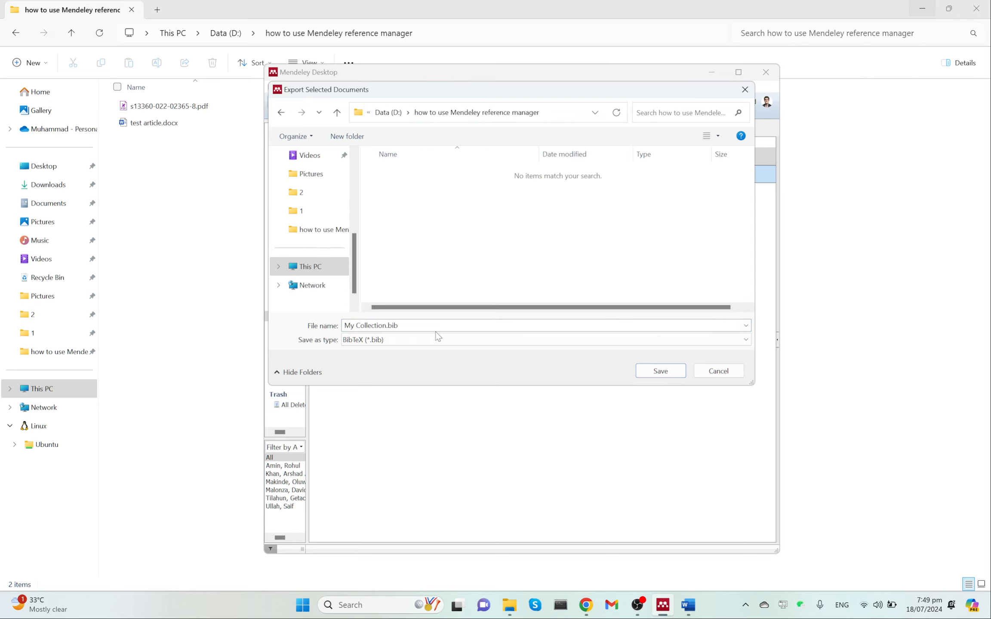
Name the BibTeX export file references and save it
left_click(420, 325)
type("refer")
key("BackSpace")
type("rences")
left_click(656, 368)
Open references.bib from the project folder to examine its BibTeX entries, close WinEdt and return to Mendeley Desktop
left_click(792, 243)
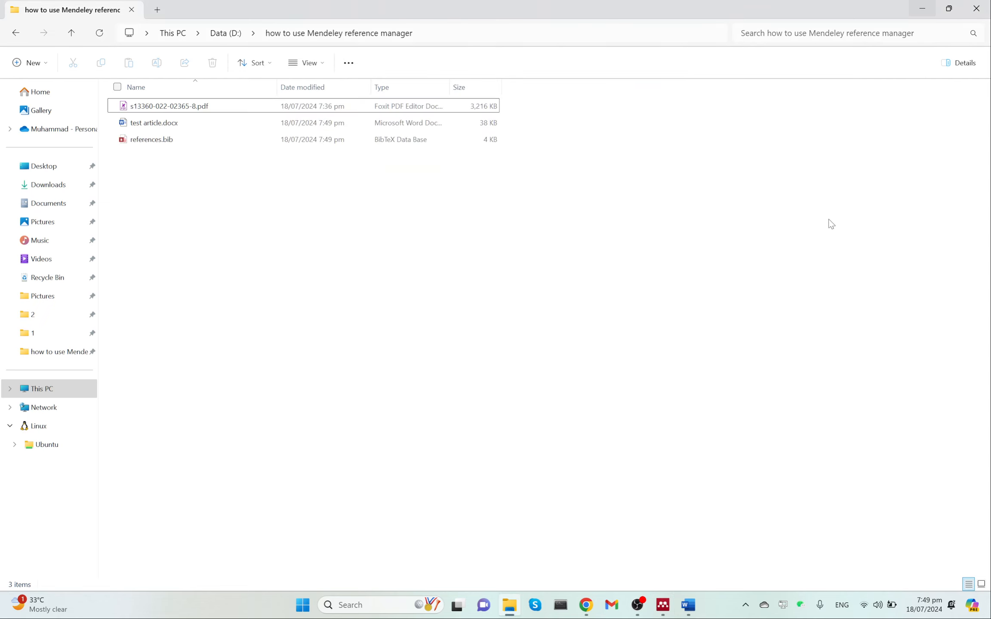
double_click(174, 138)
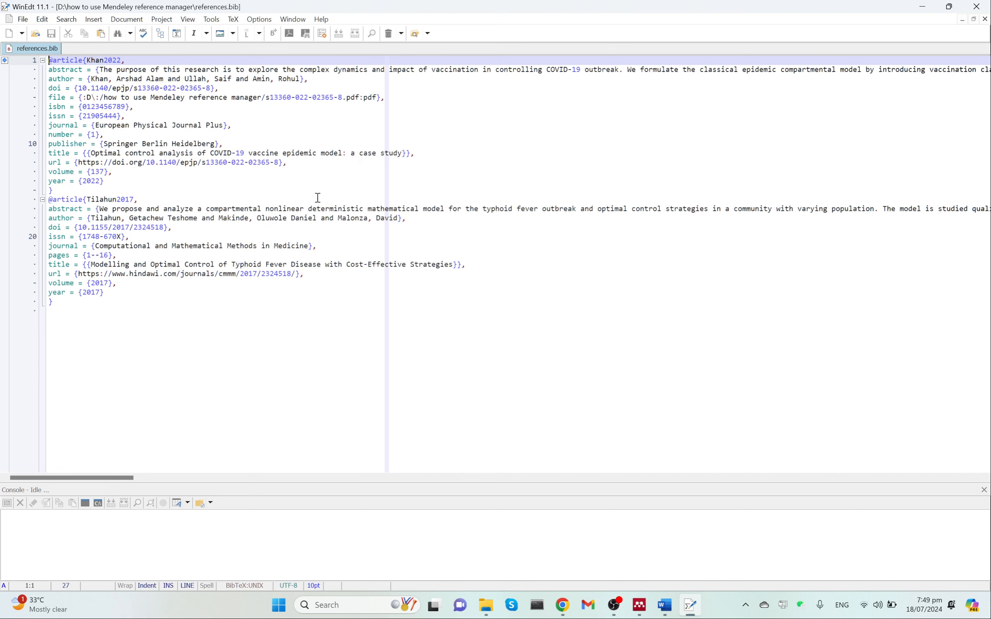
double_click(27, 48)
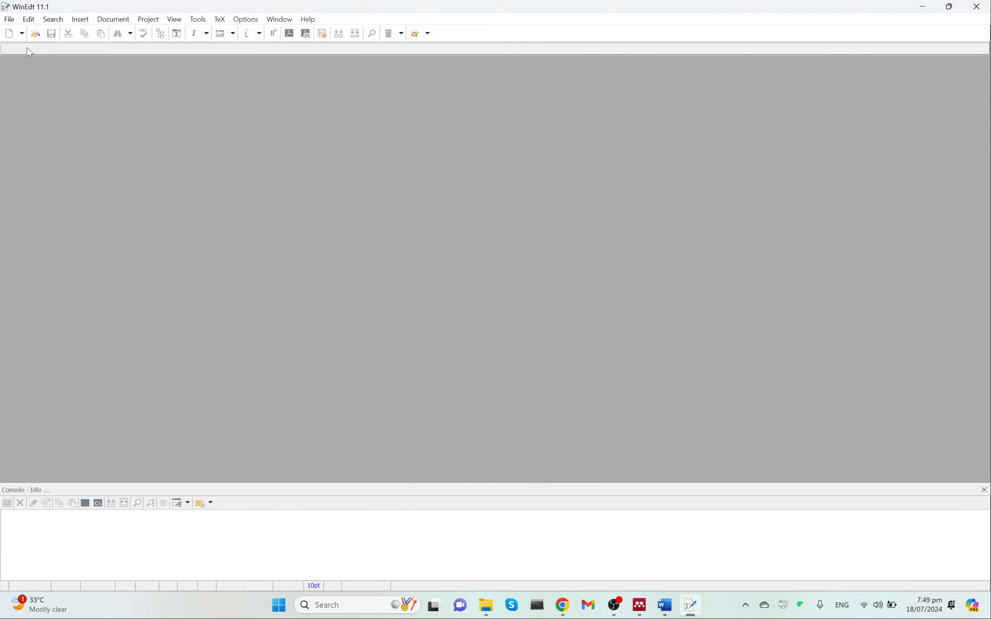
left_click(977, 7)
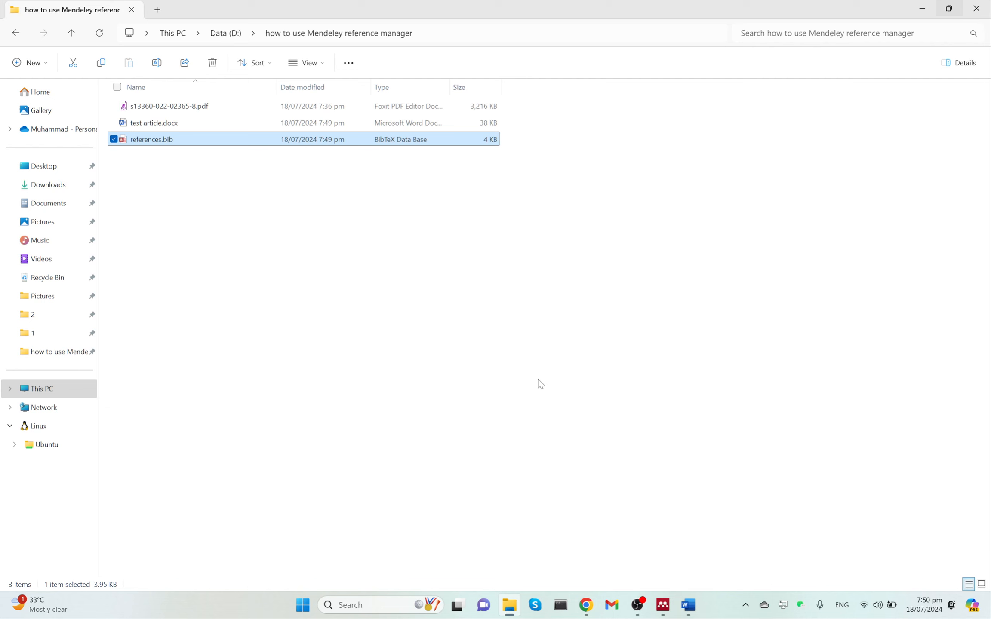
left_click(667, 610)
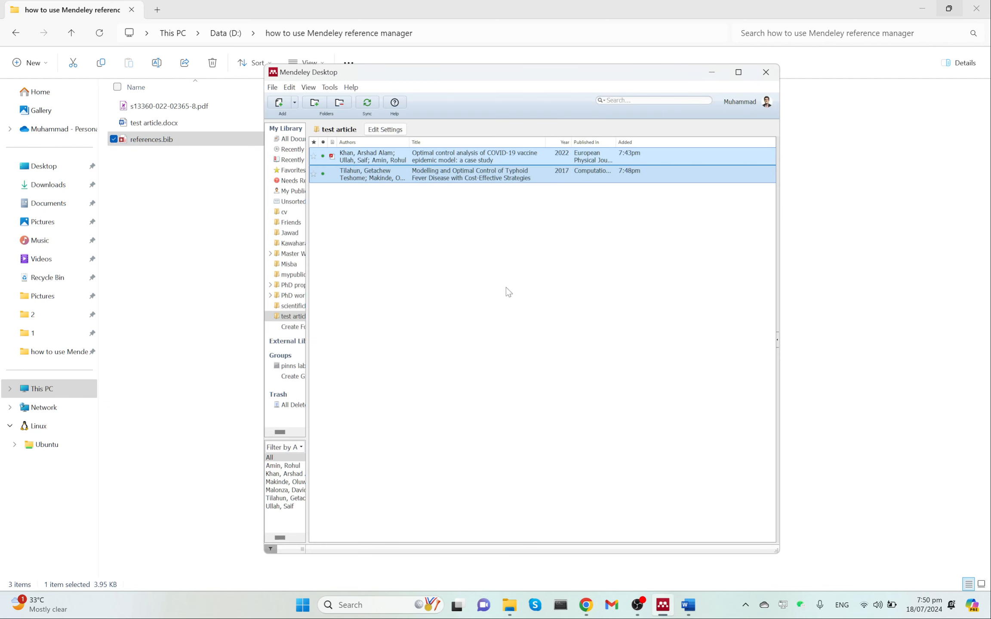